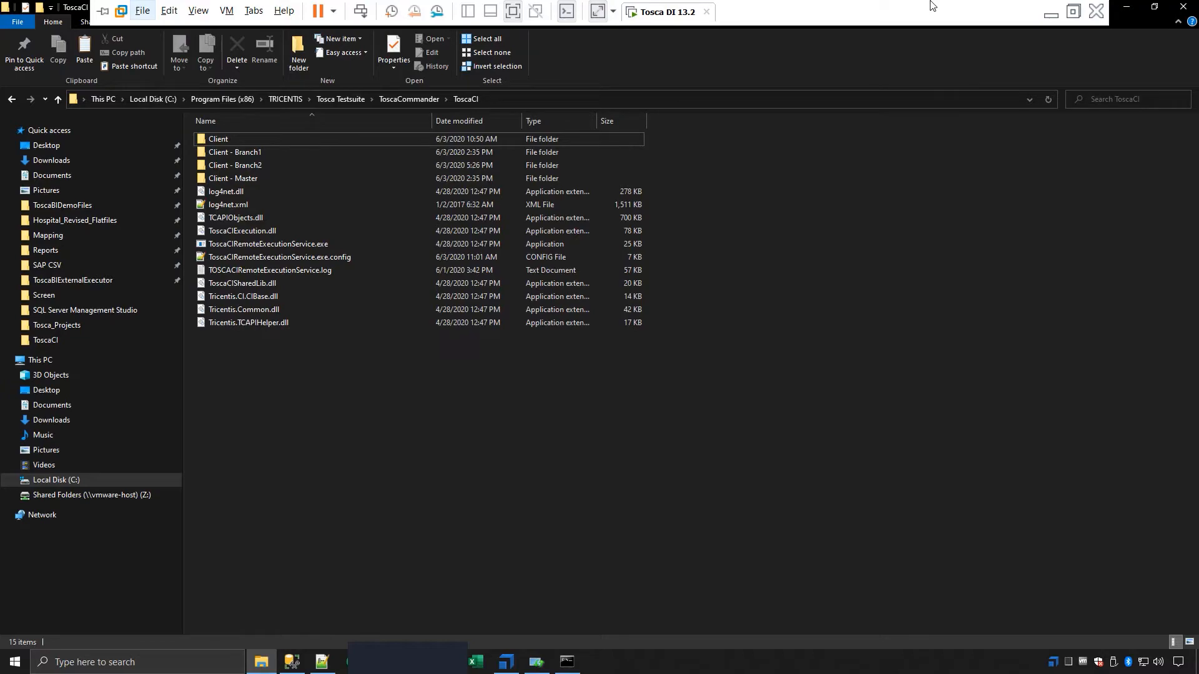
Switch to Azure DevOps in Firefox and review the Tosca overview dashboard, the recent pipelines and the ADO to Tosca agents
left_click(1038, 11)
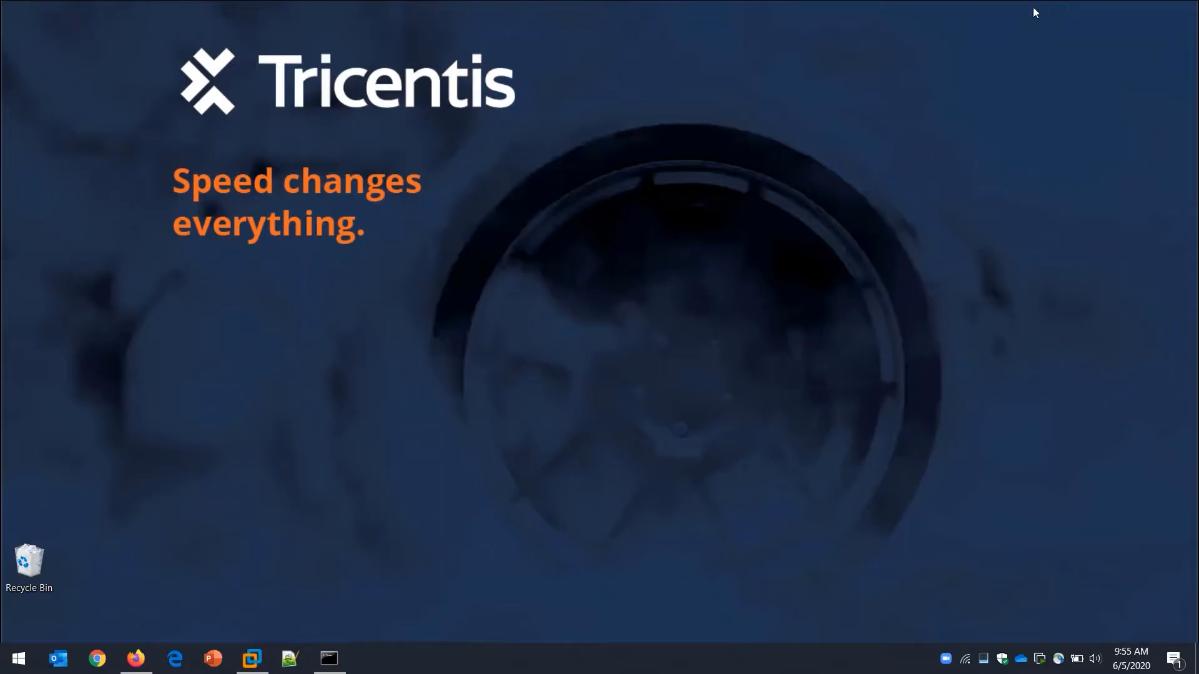
left_click(143, 665)
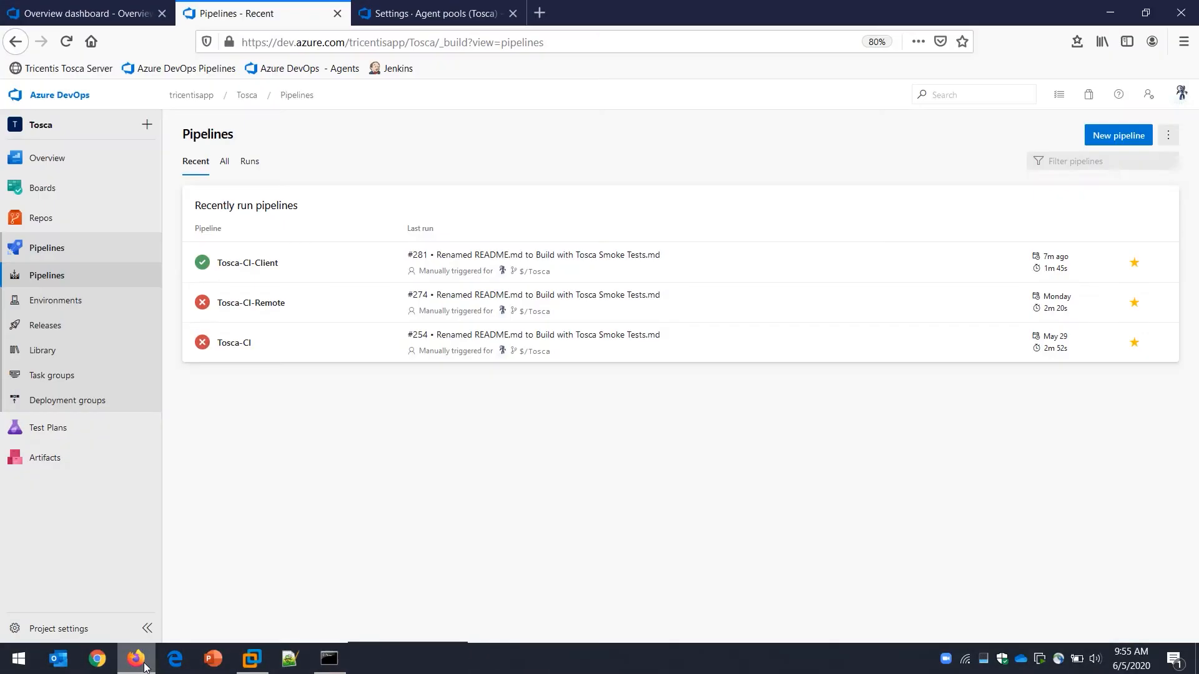
left_click(113, 14)
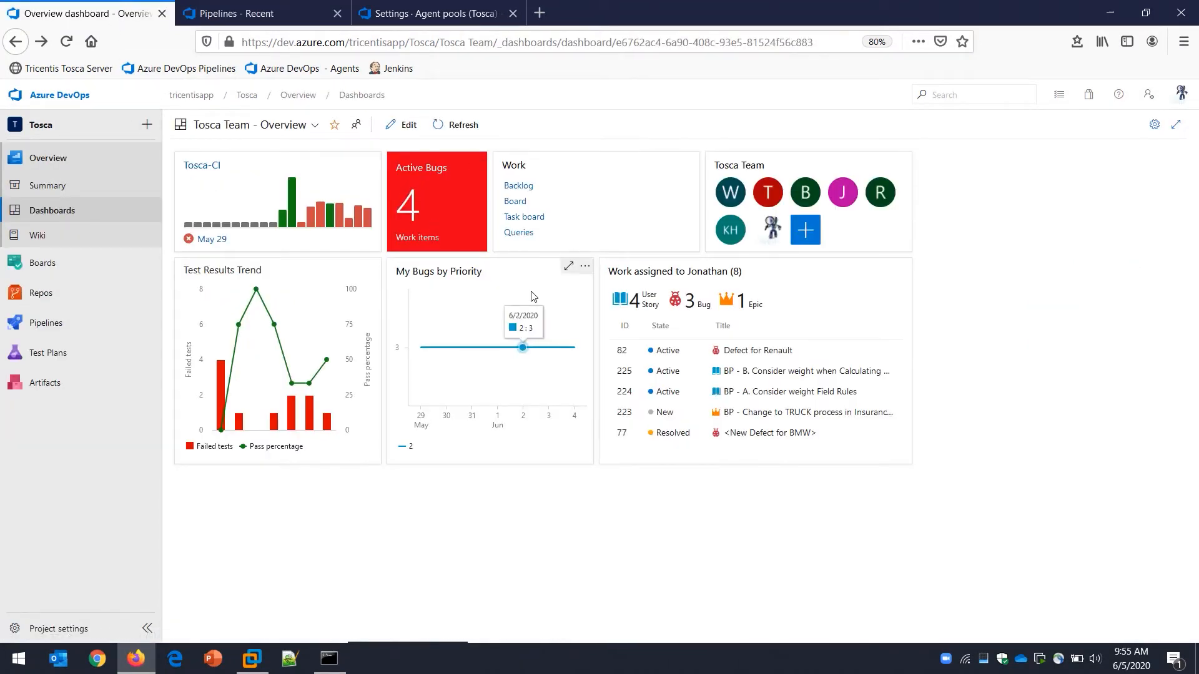
left_click(247, 14)
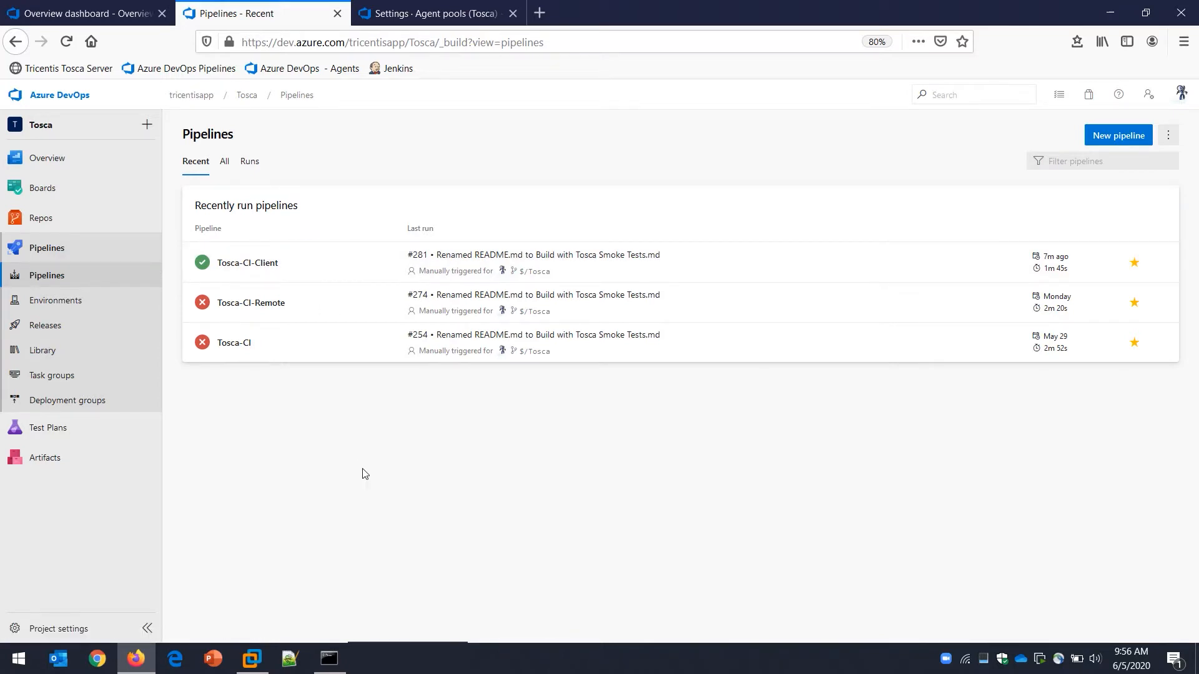
left_click(465, 14)
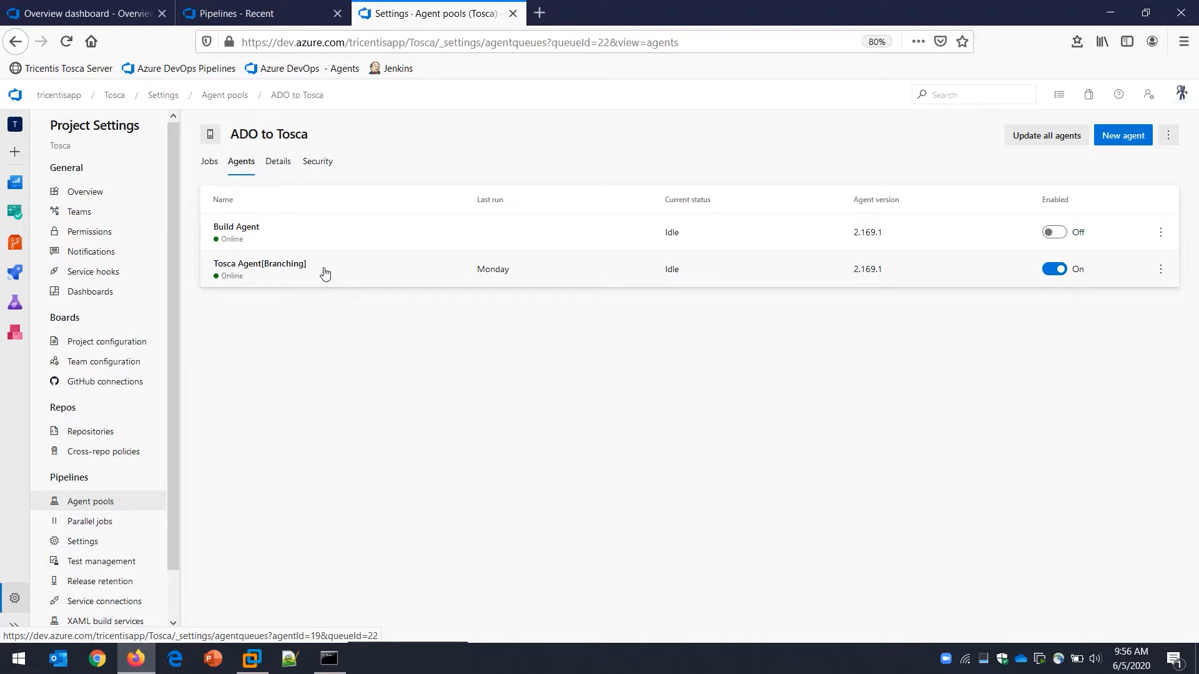
Open the Tosca-CI-Client pipeline for editing and examine the tool path and arguments of its Run ToscaCIClient task
left_click(251, 15)
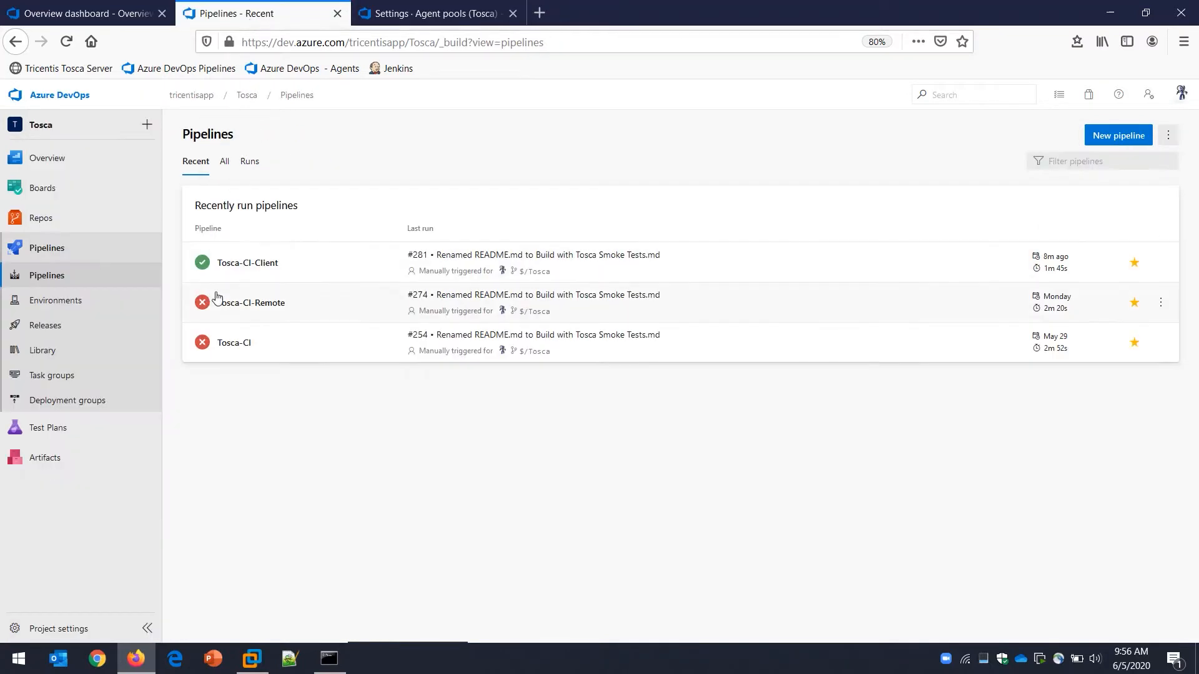
left_click(308, 278)
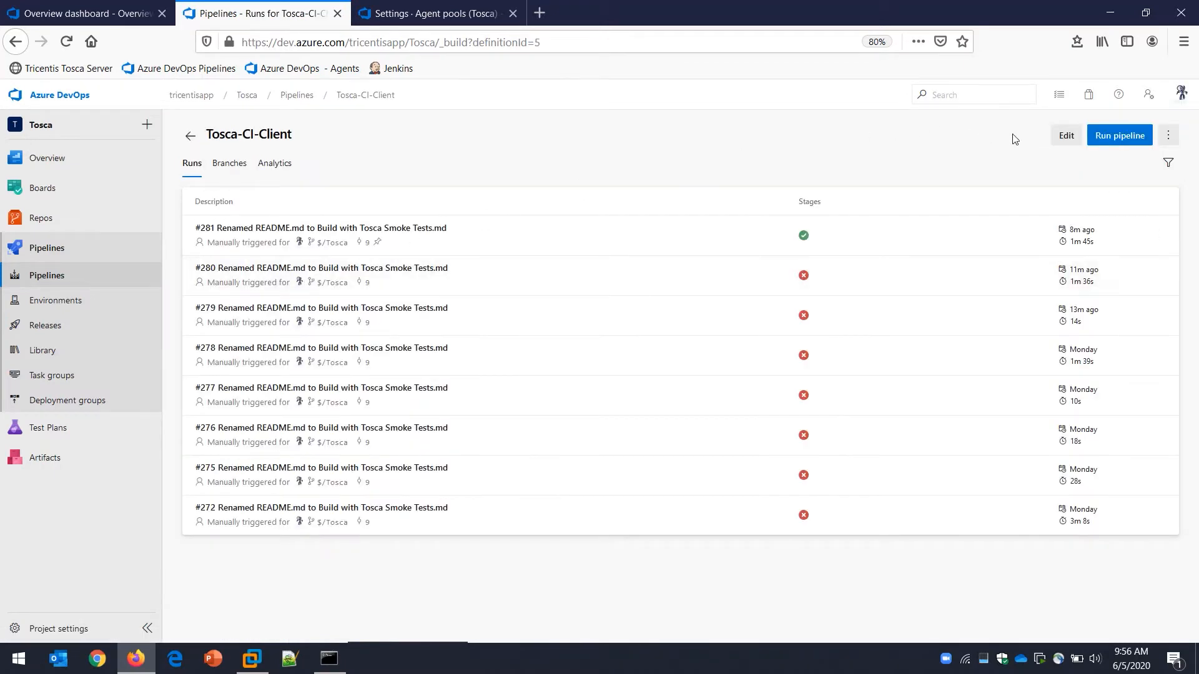
left_click(1066, 135)
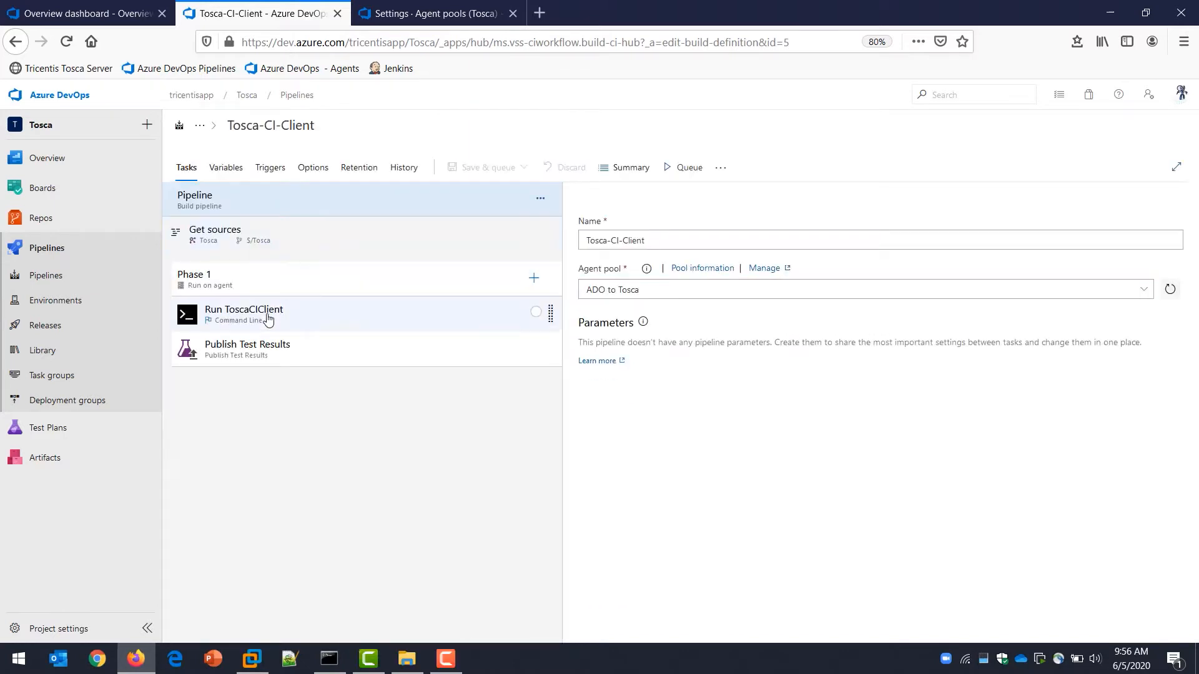
left_click(268, 319)
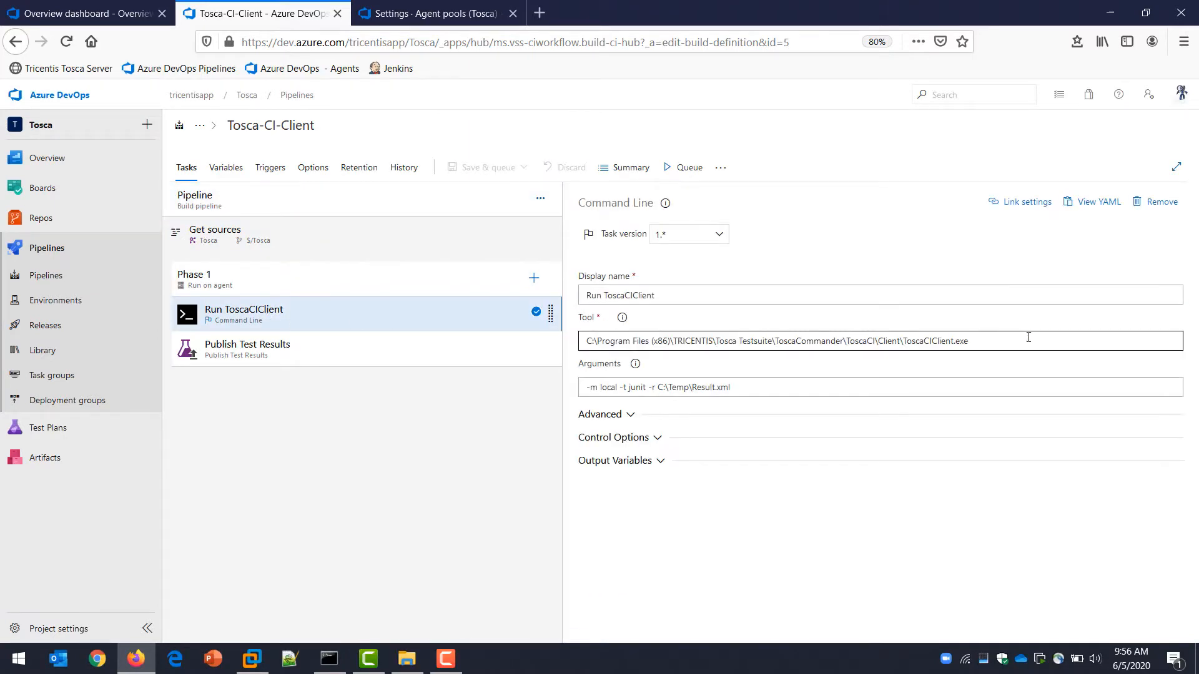
triple_click(807, 345)
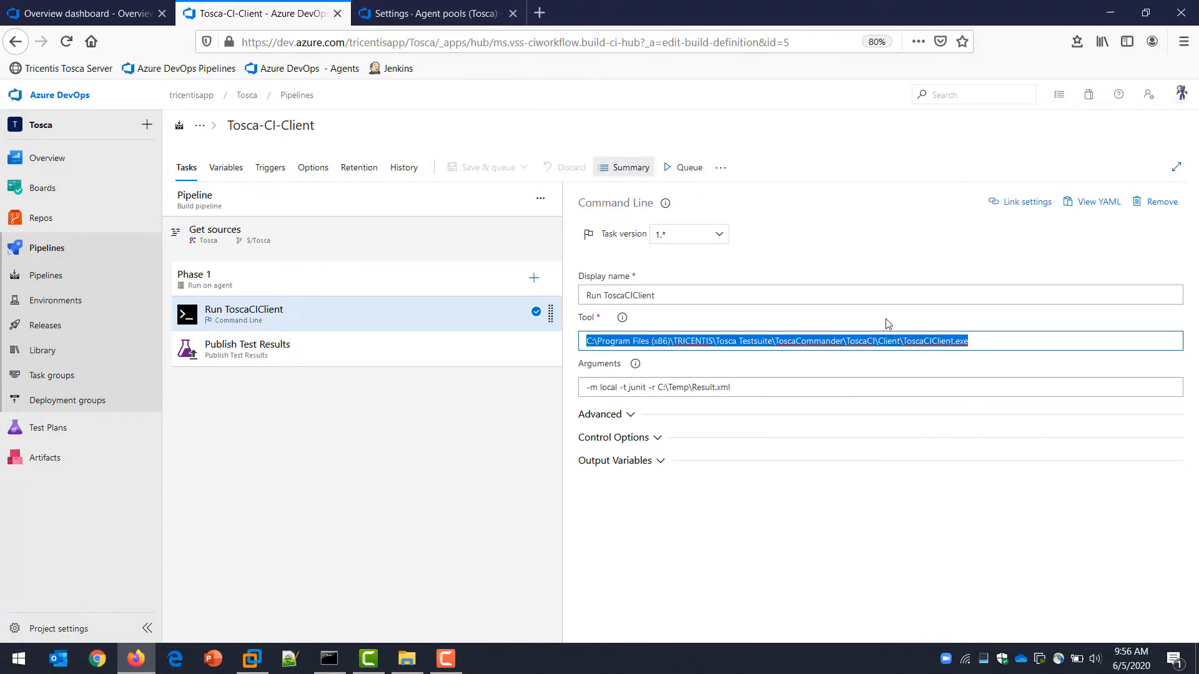
left_click_drag(764, 389, 556, 408)
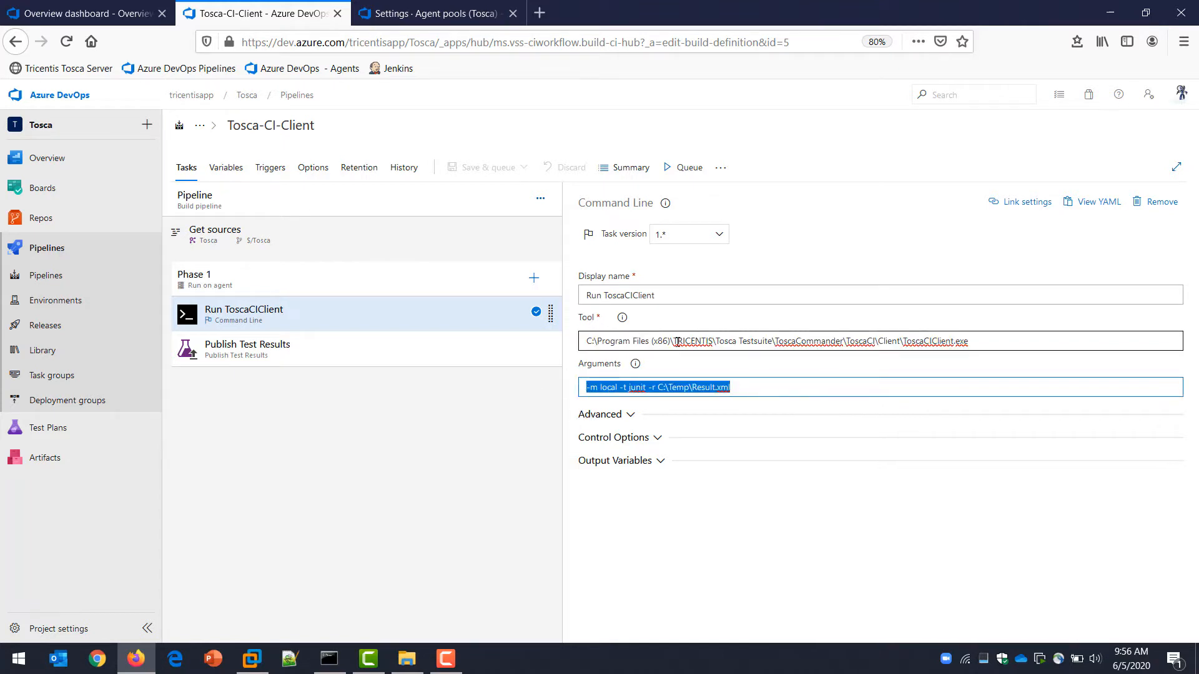
Check the ADO to Tosca agents, then switch to the virtual machine and review the build agent's console job log
left_click(424, 13)
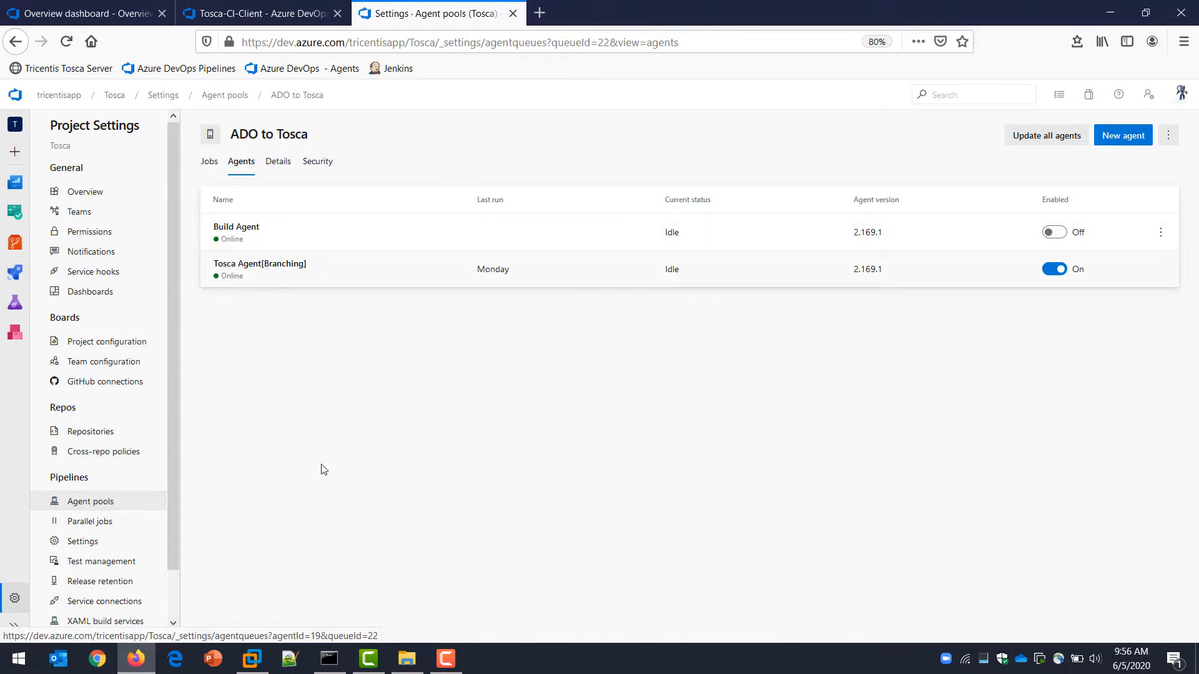
left_click(253, 660)
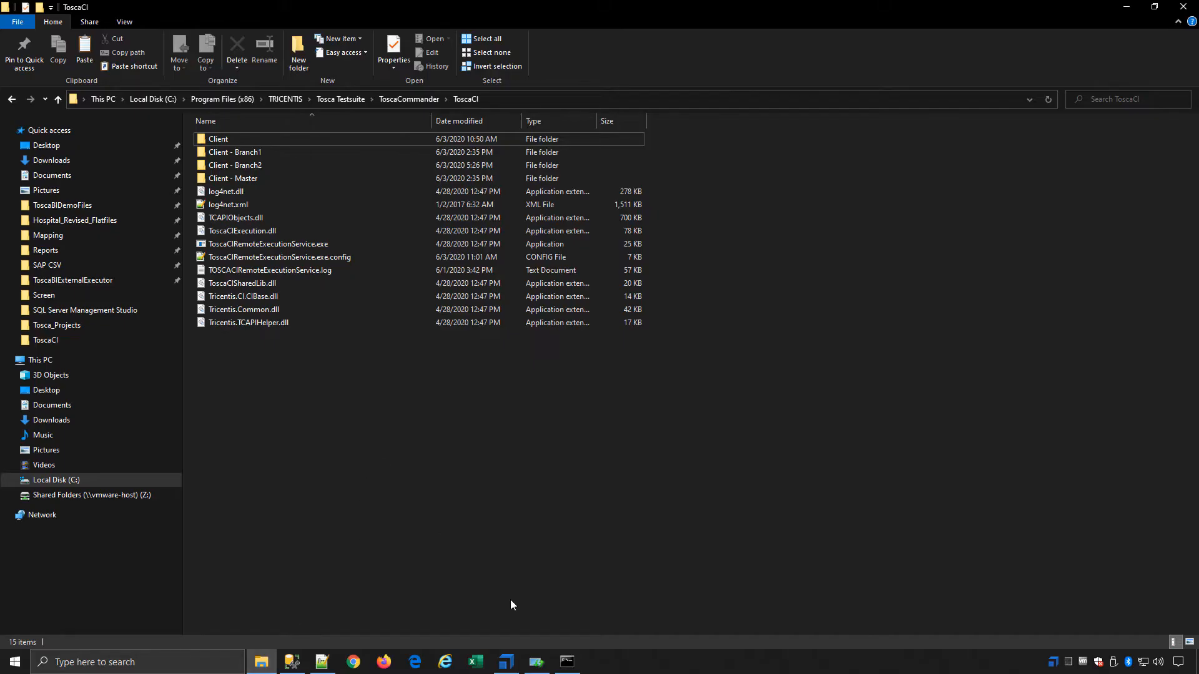
left_click(567, 663)
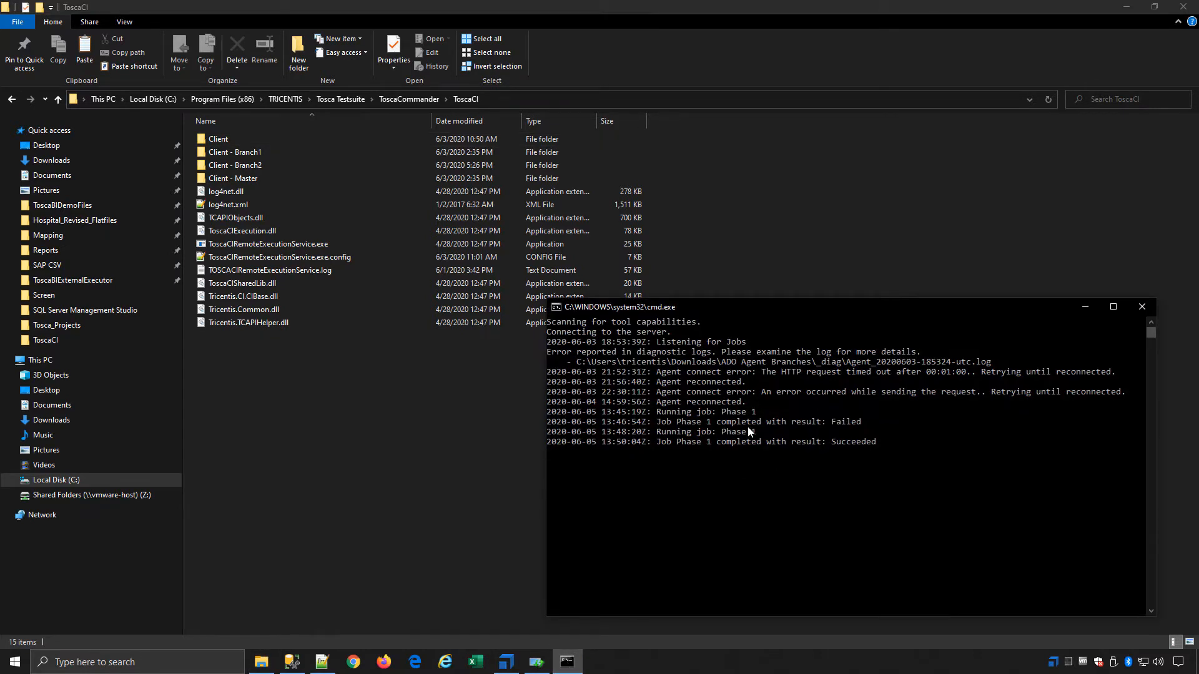
left_click(1085, 309)
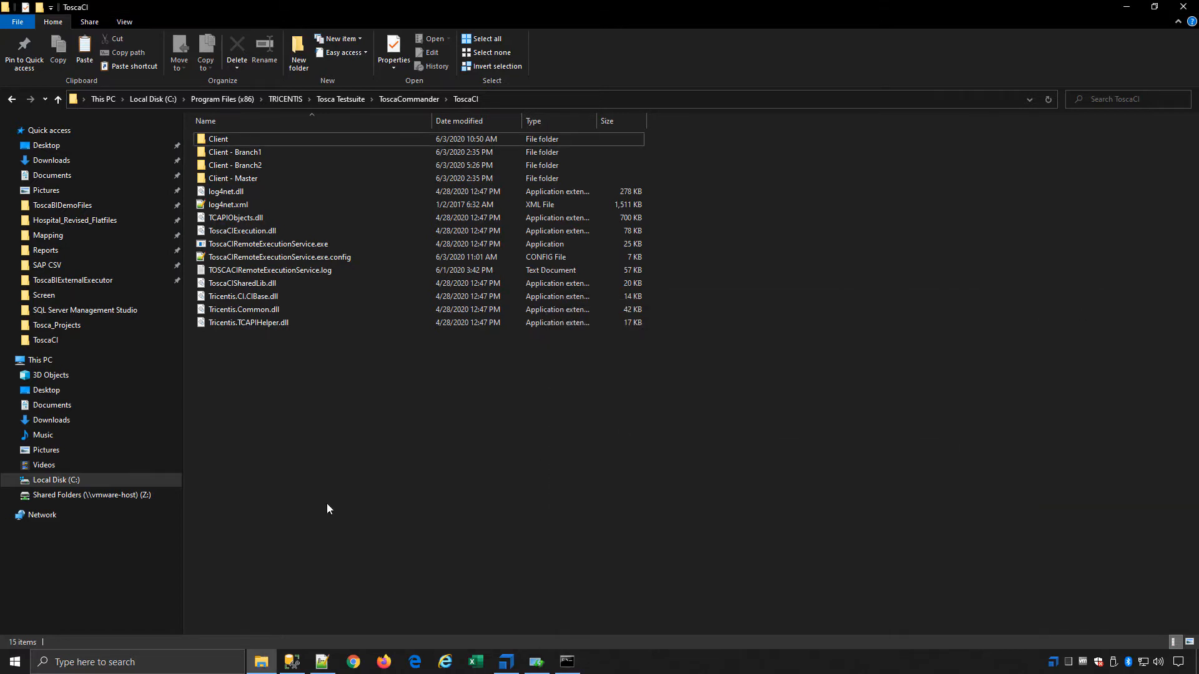
Open ToscaCIClient.exe.config from the Client folder in Notepad++, examine its WorkspacePath setting, and return to the ToscaCI folder
double_click(275, 140)
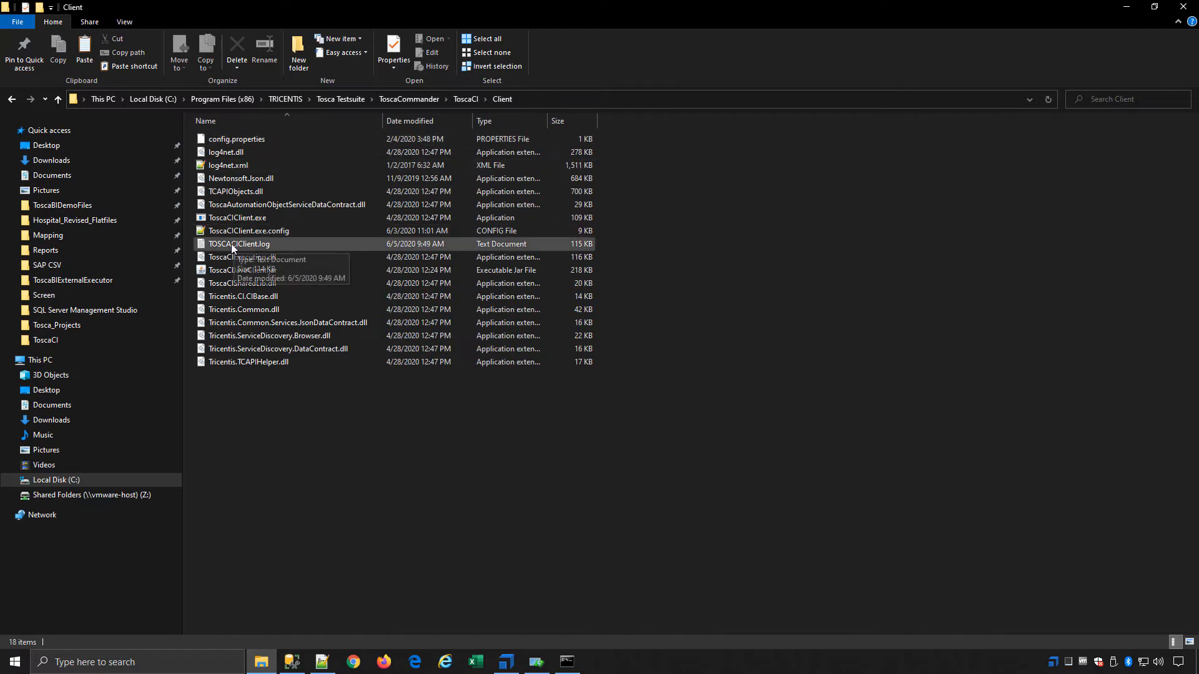
left_click(264, 219)
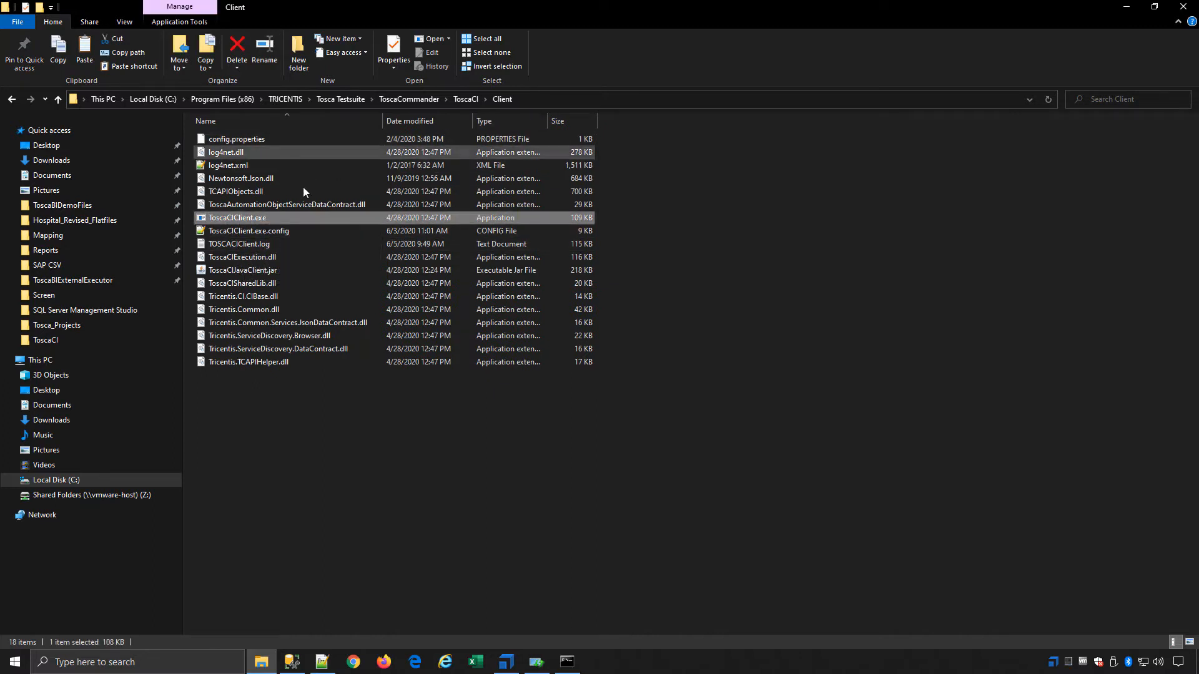
right_click(256, 233)
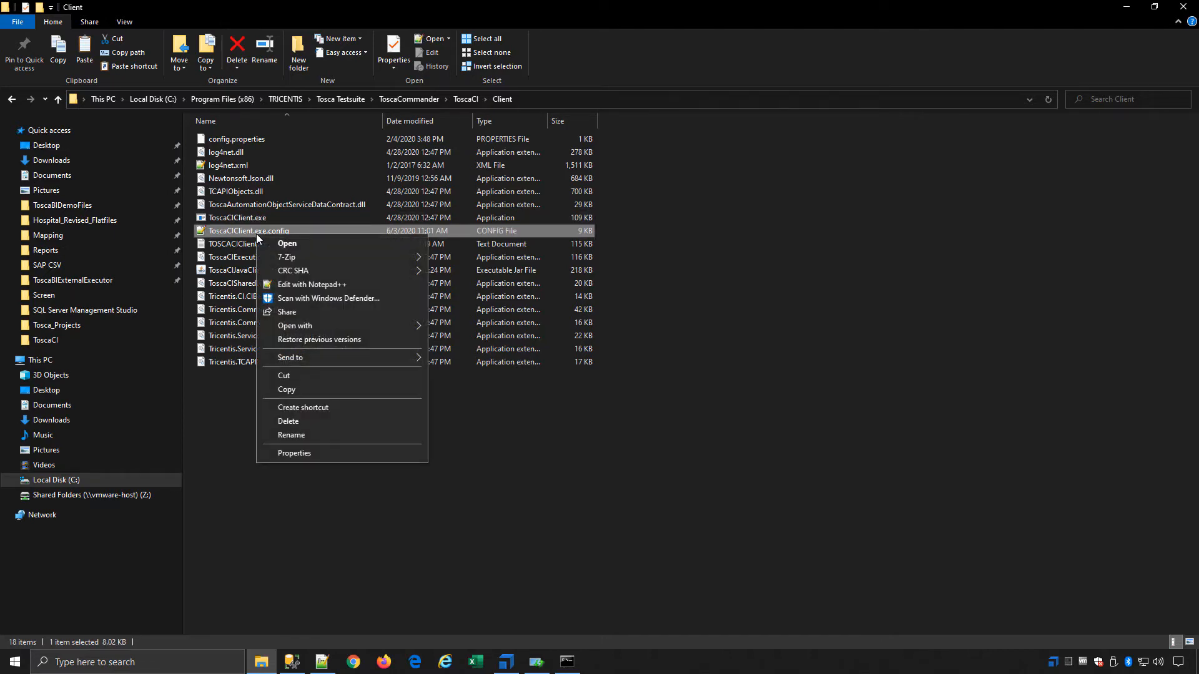
left_click(282, 284)
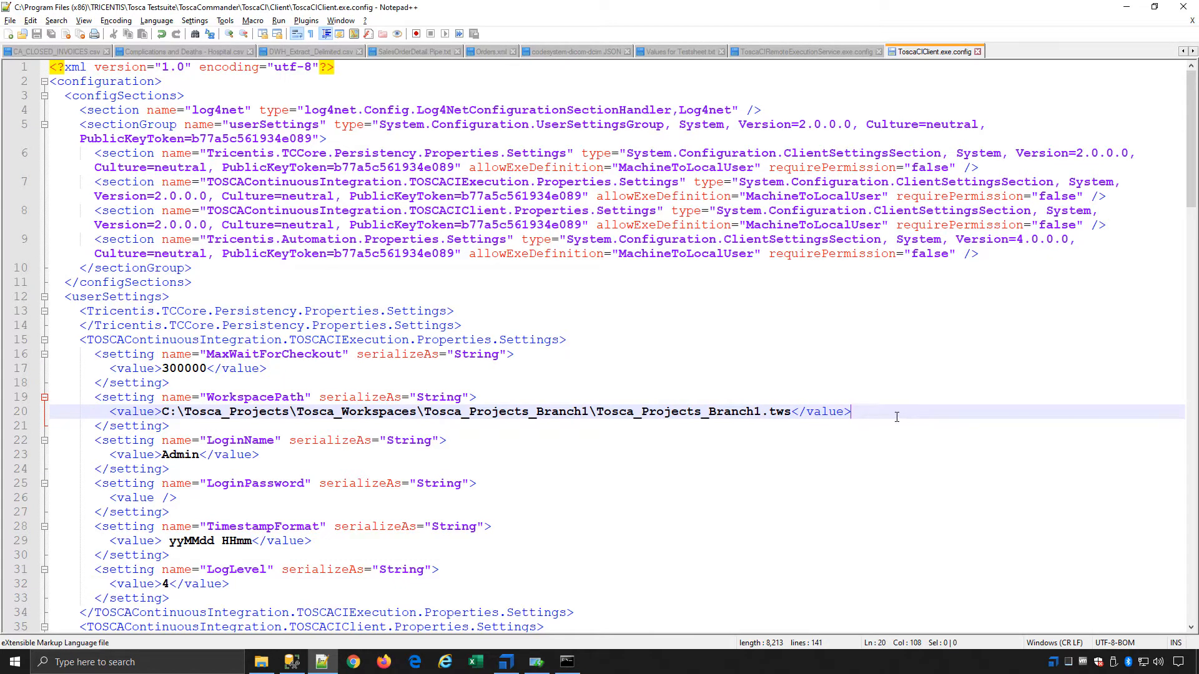
left_click_drag(887, 413, 17, 419)
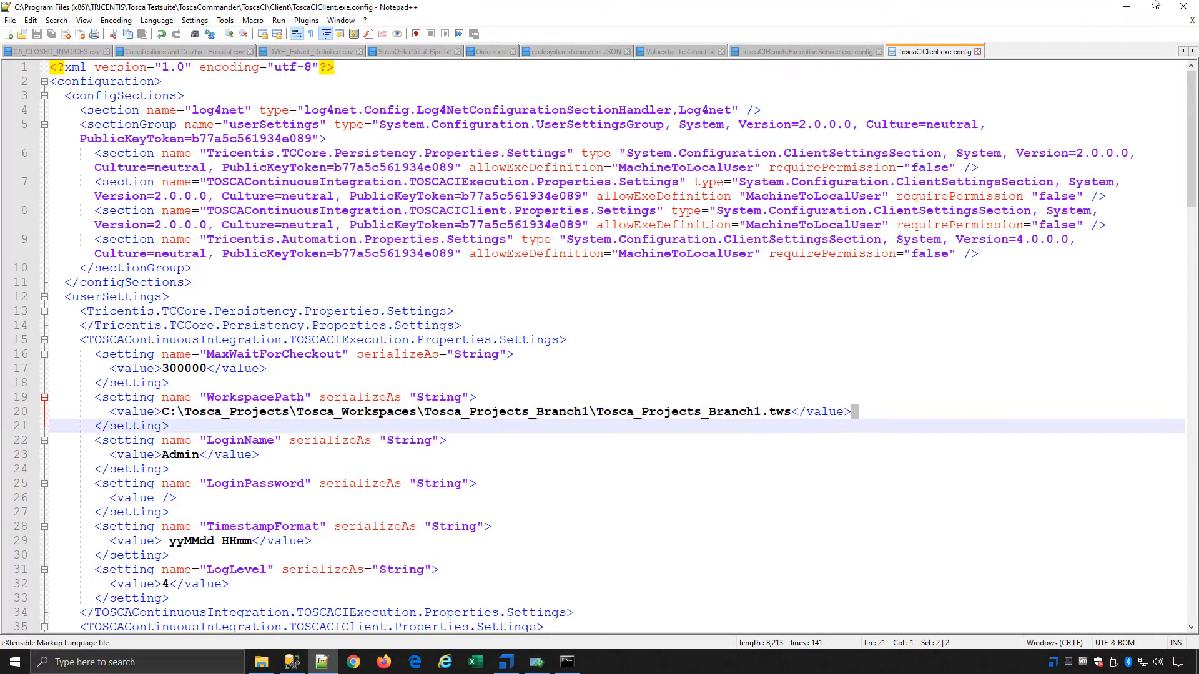
left_click(1133, 8)
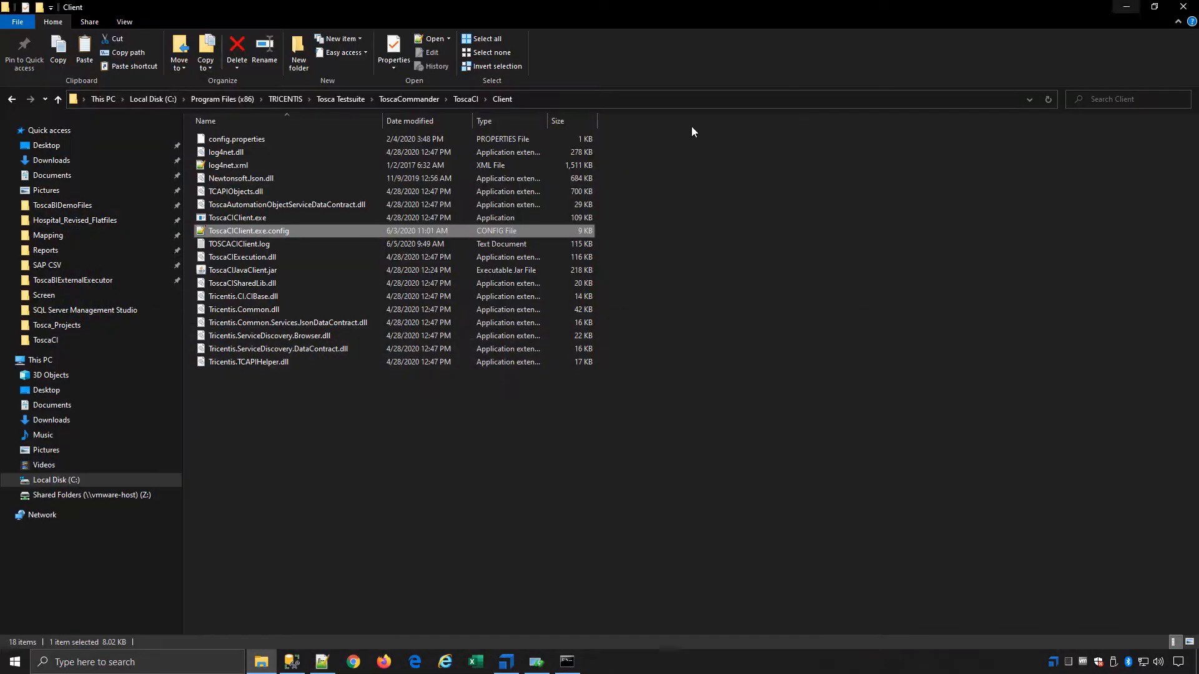
left_click(455, 97)
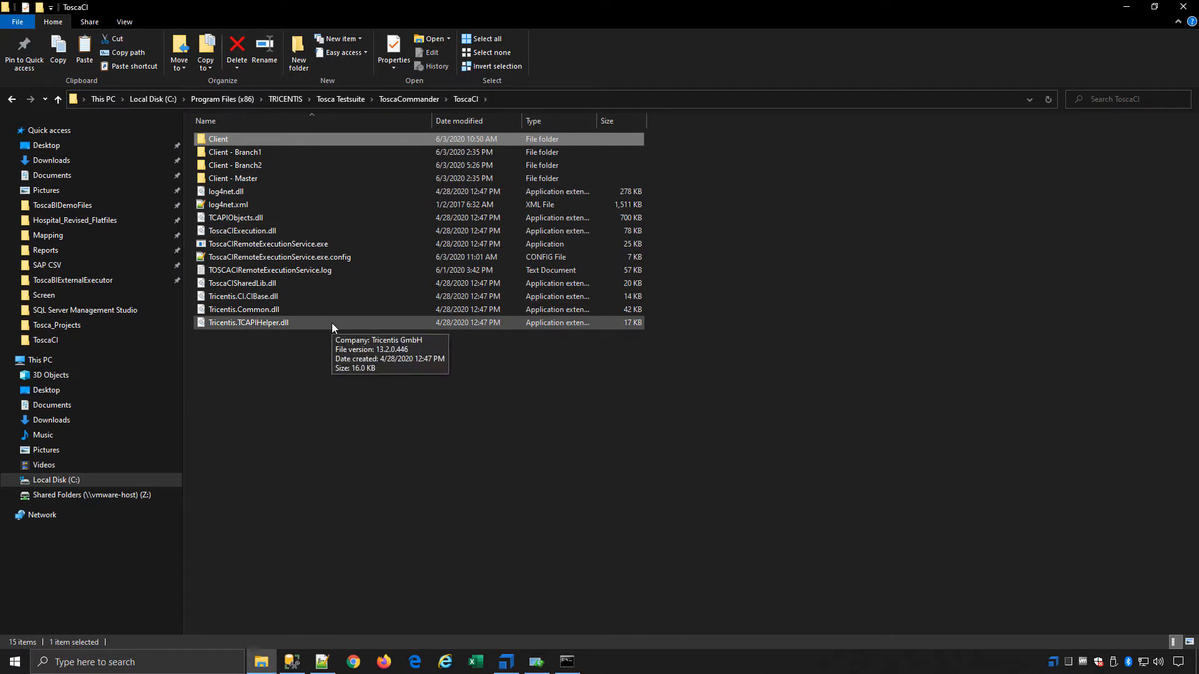
Switch to Tosca Commander and check the ContinuousIntegration property of the Continous Integration execution list
left_click(1119, 7)
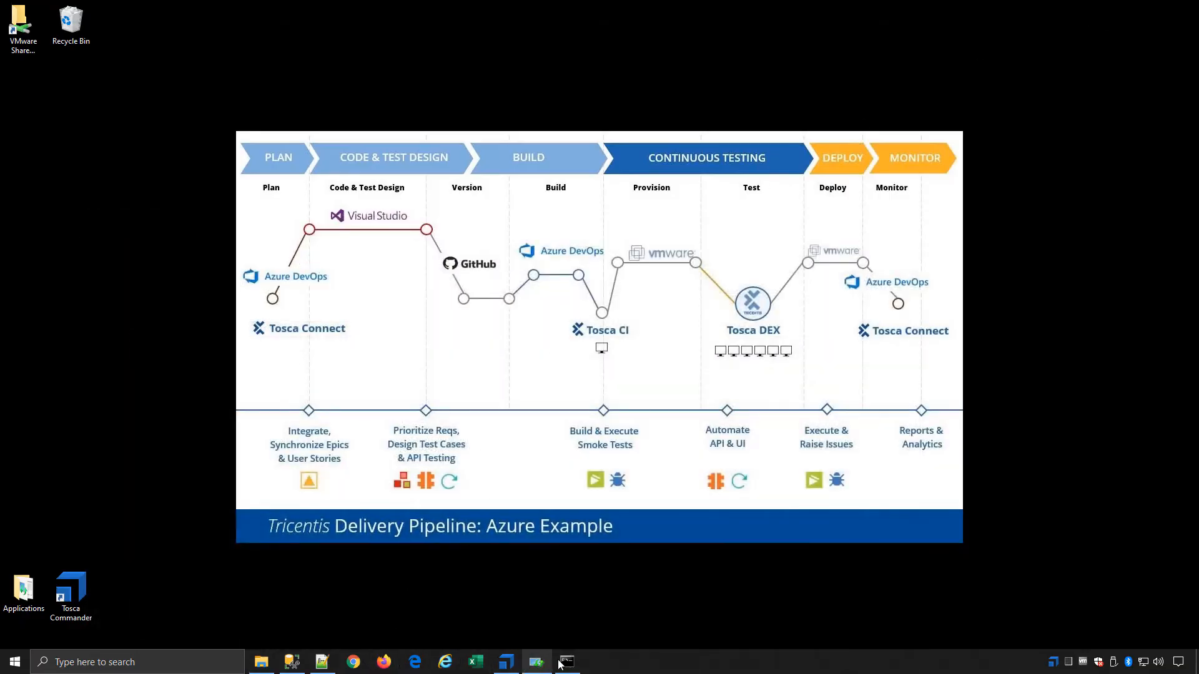
left_click(513, 666)
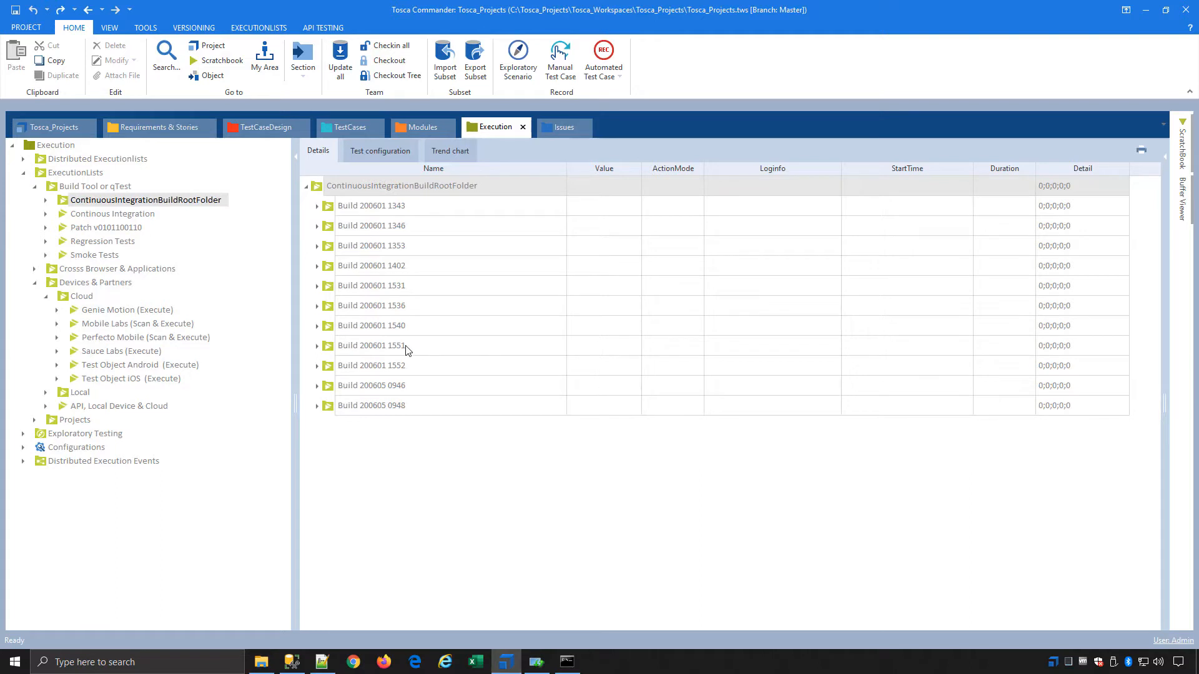
left_click(91, 216)
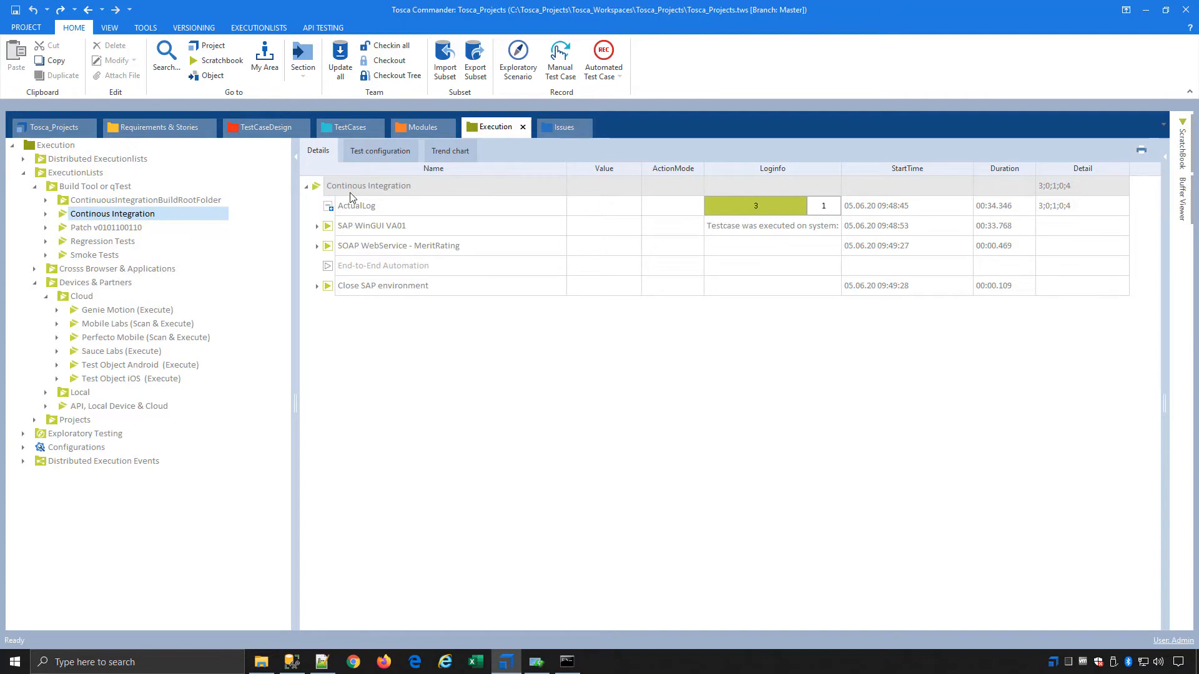
left_click(1164, 156)
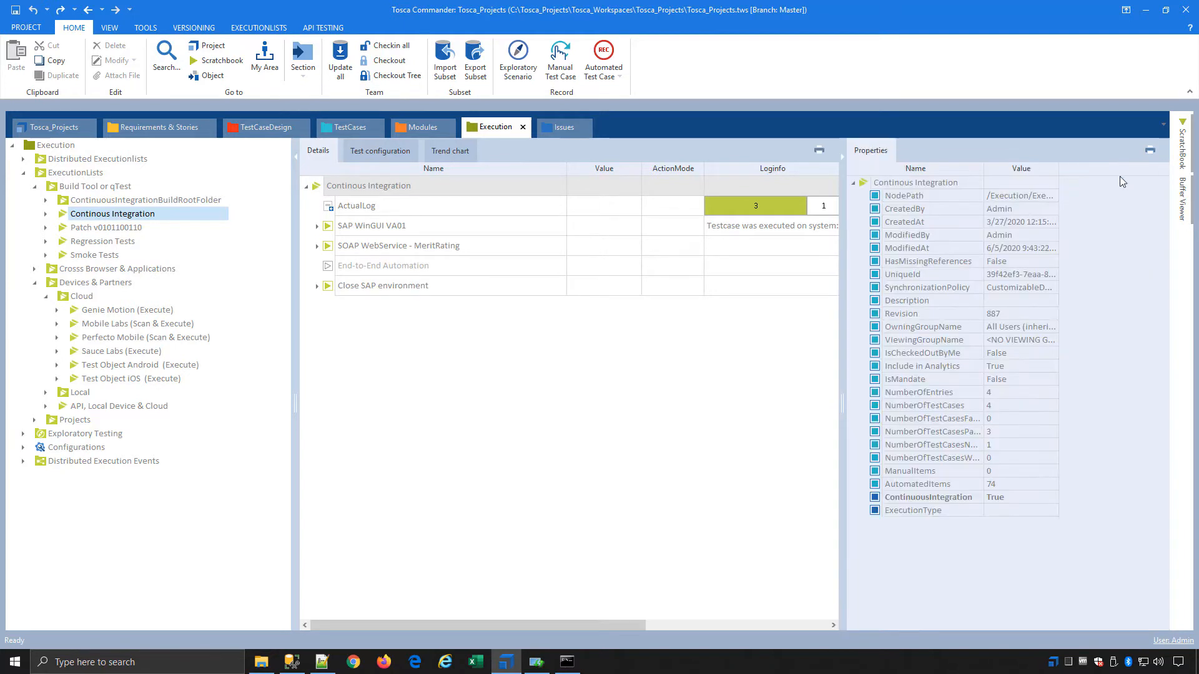
left_click(997, 499)
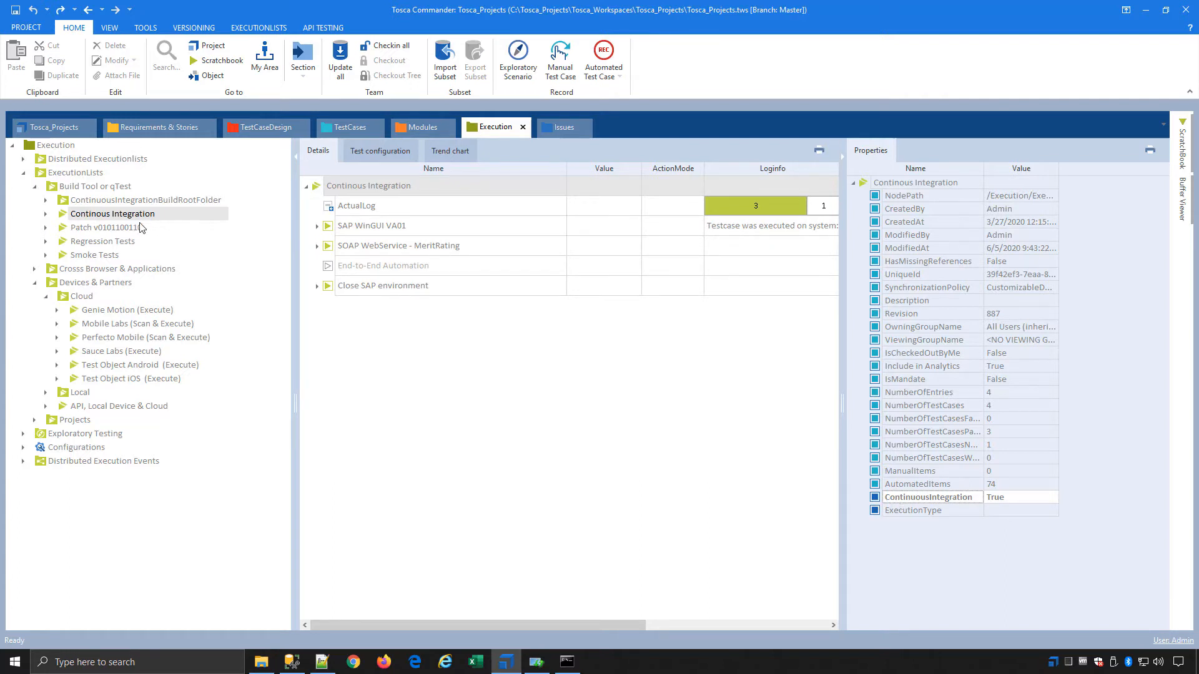
left_click(128, 202)
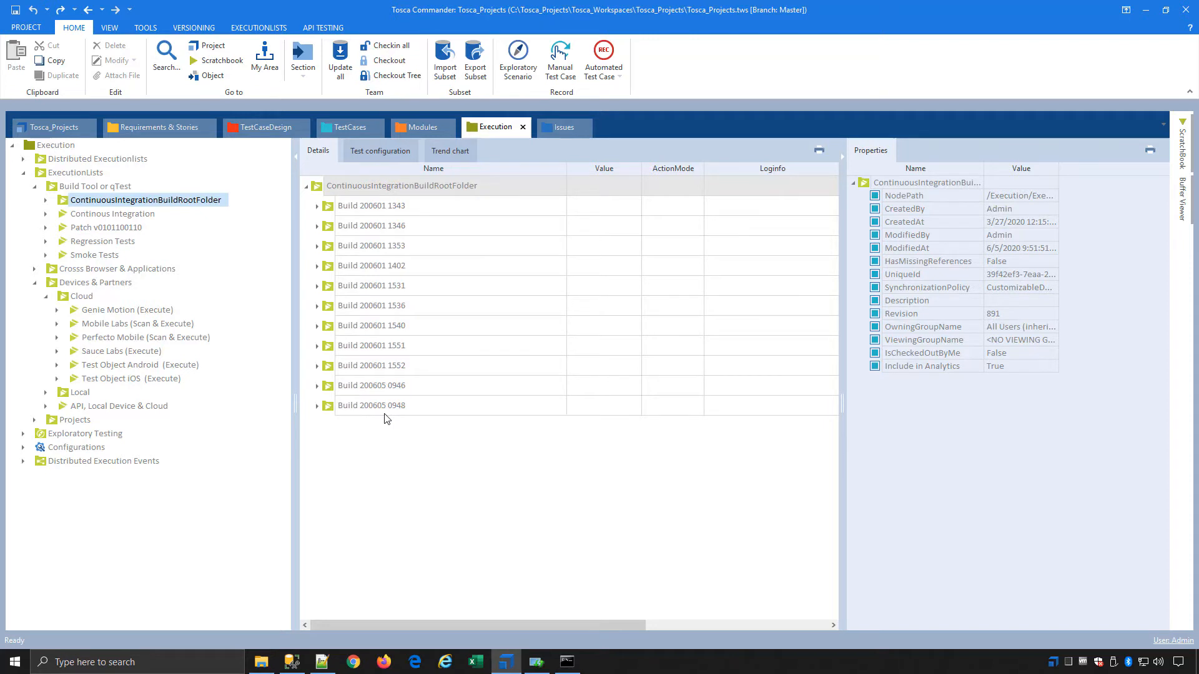
left_click(317, 407)
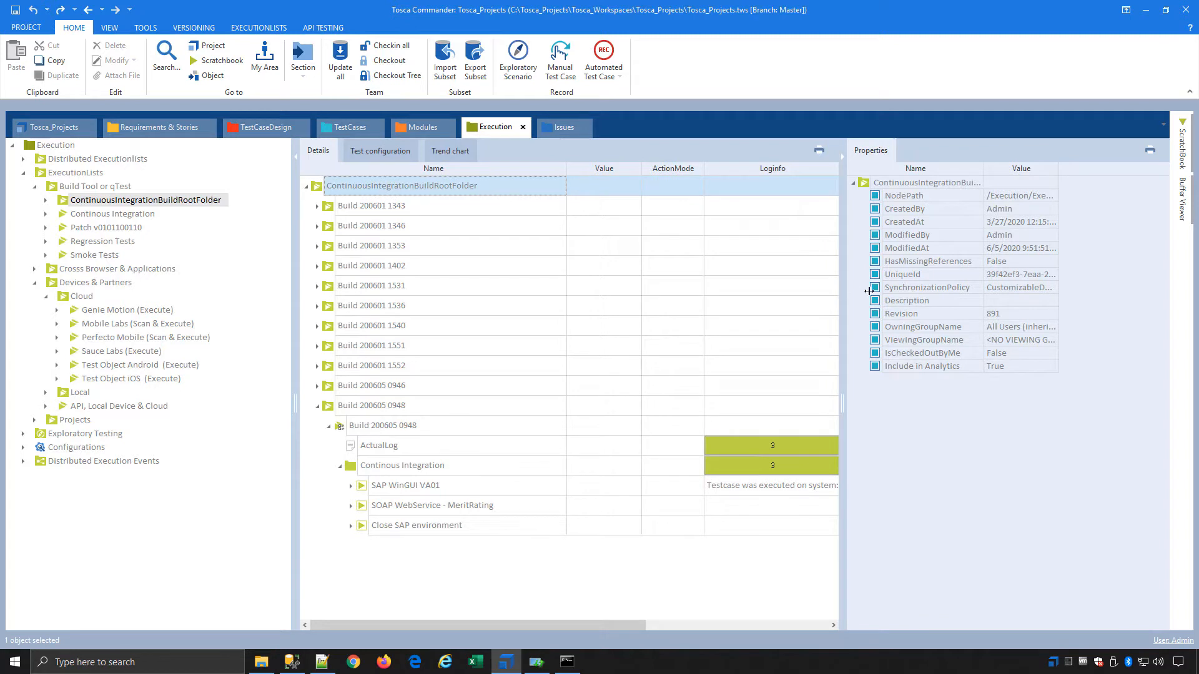
left_click_drag(868, 291, 980, 299)
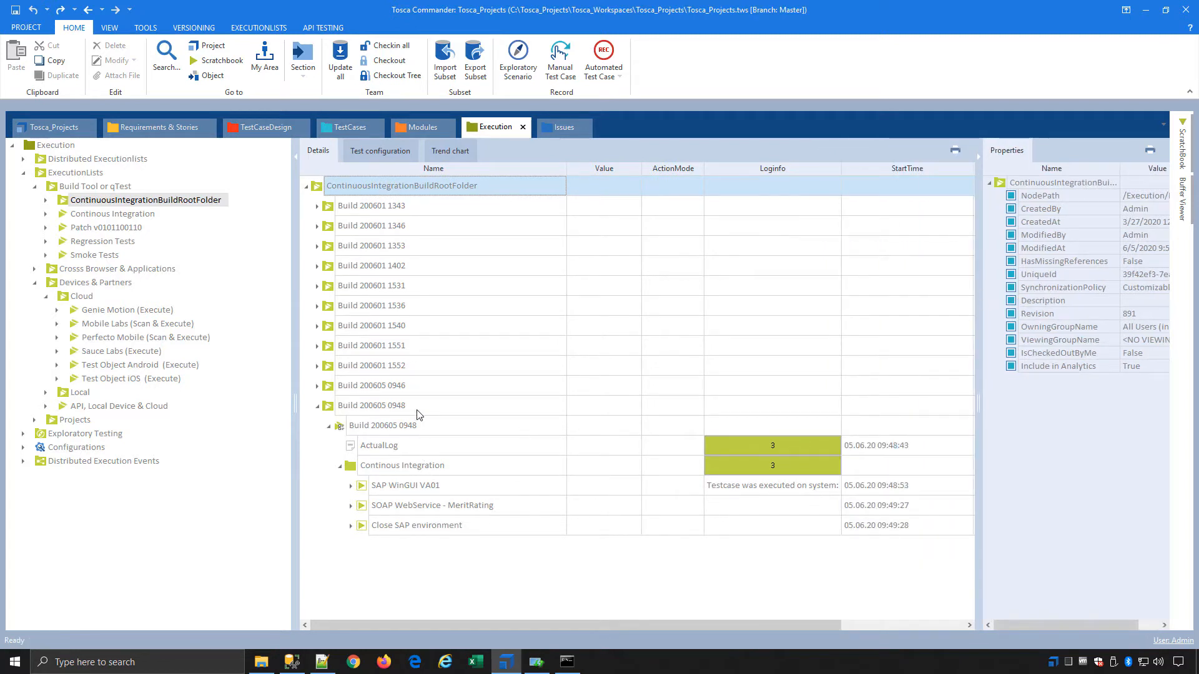
left_click(317, 407)
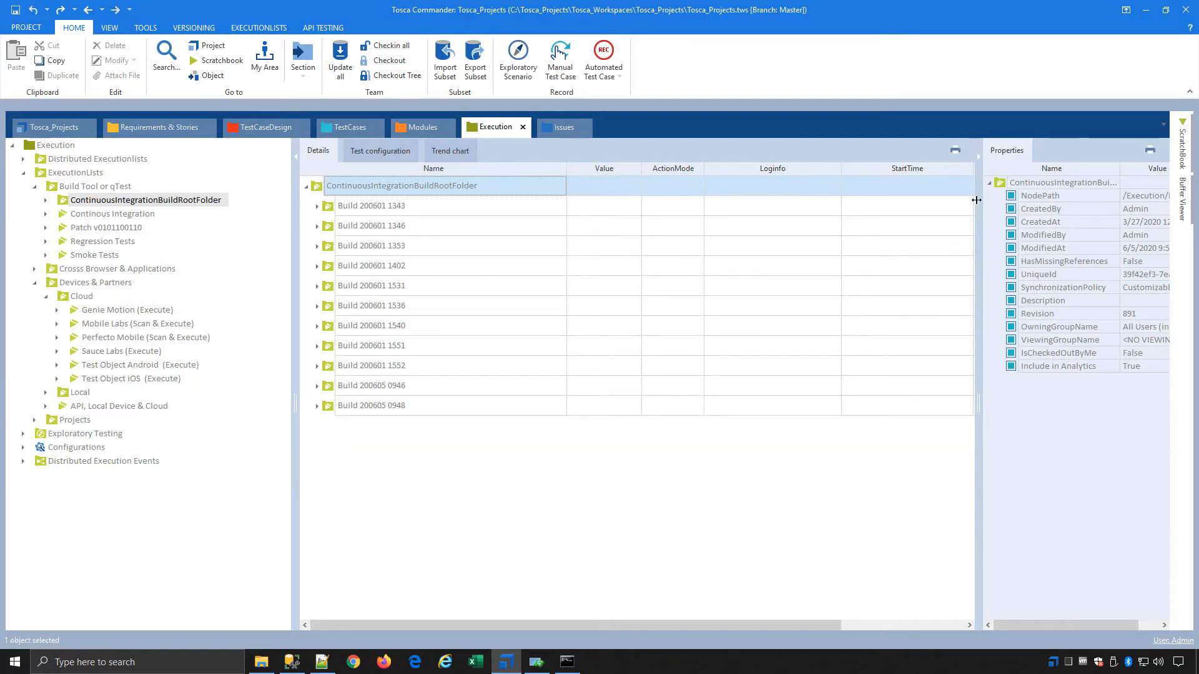
left_click_drag(977, 201, 929, 206)
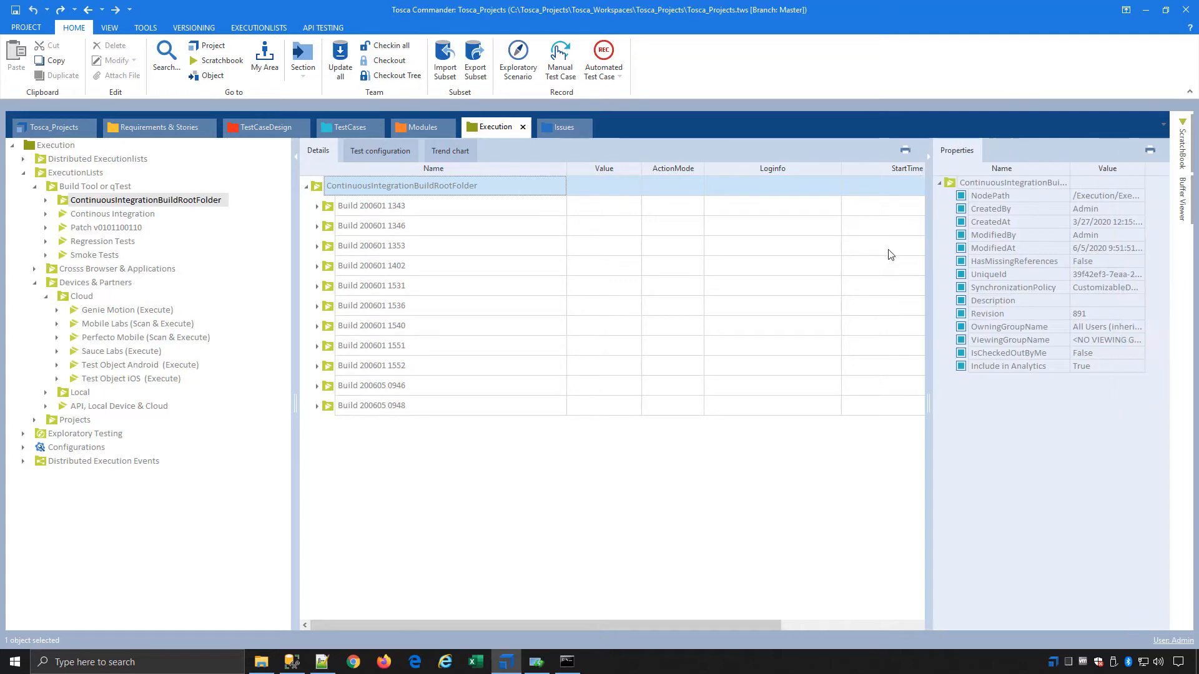
Leave the virtual machine and return to the Tosca-CI-Client pipeline editor in Firefox
left_click(1147, 12)
mouse_move(1008, 3)
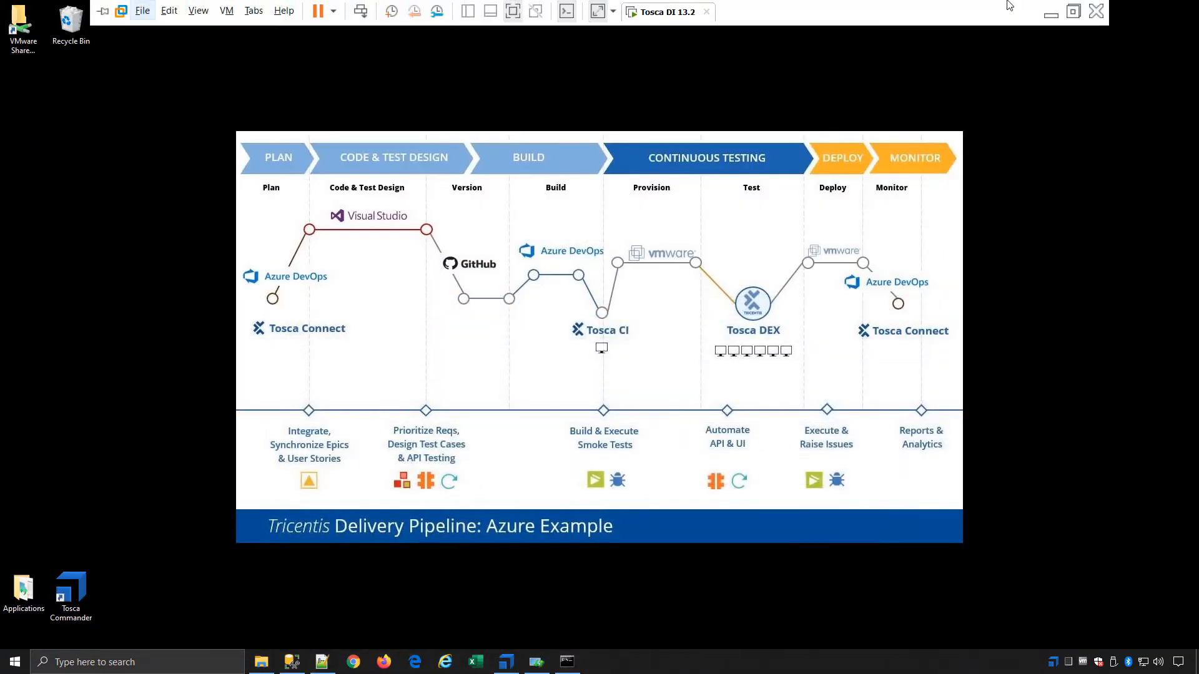
left_click(1051, 14)
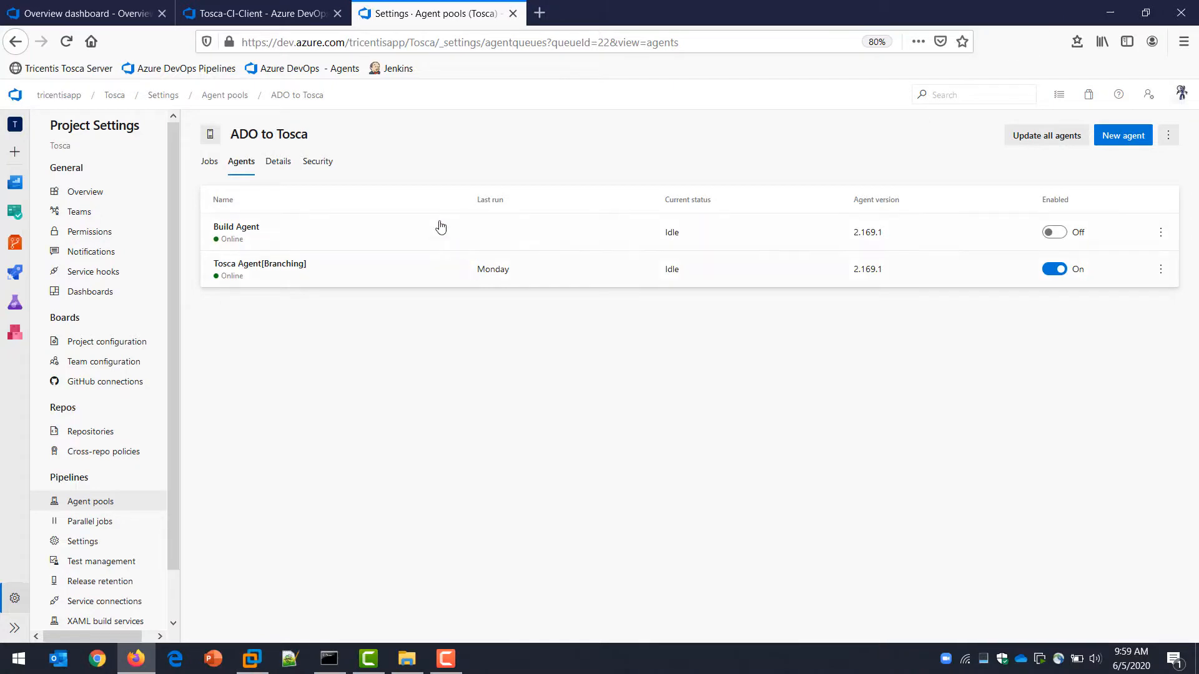
left_click(293, 21)
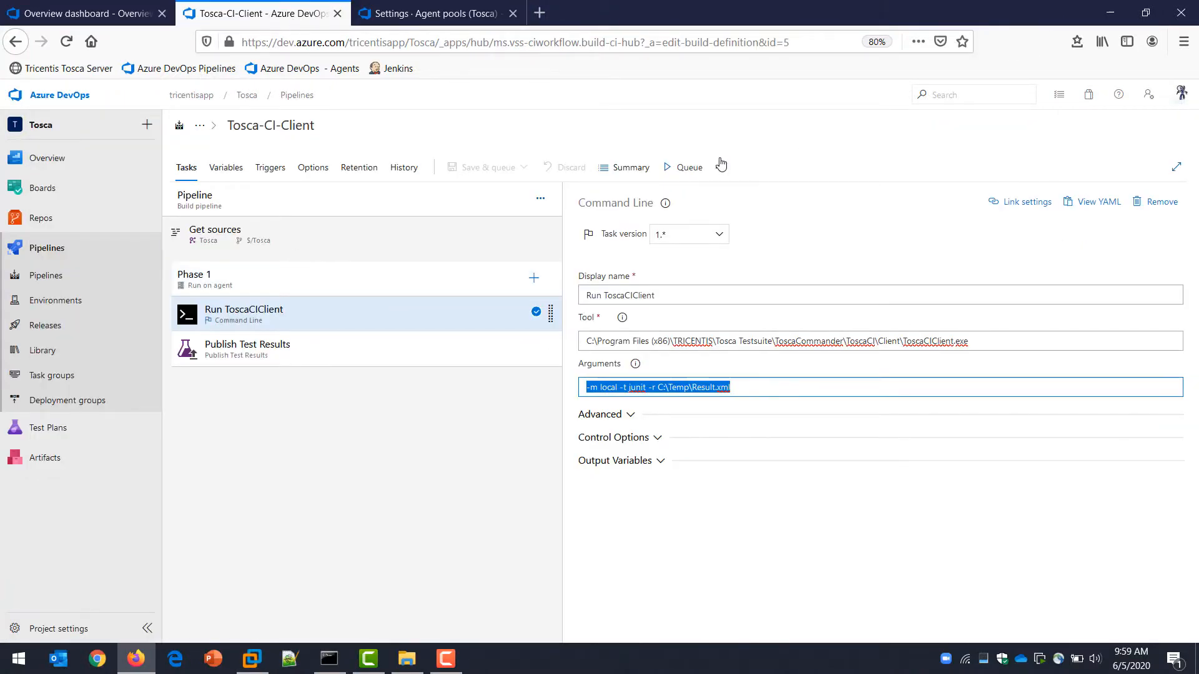
Queue a Tosca-CI-Client run on the ADO to Tosca pool, check its agents, and open the Phase 1 job log
left_click(698, 168)
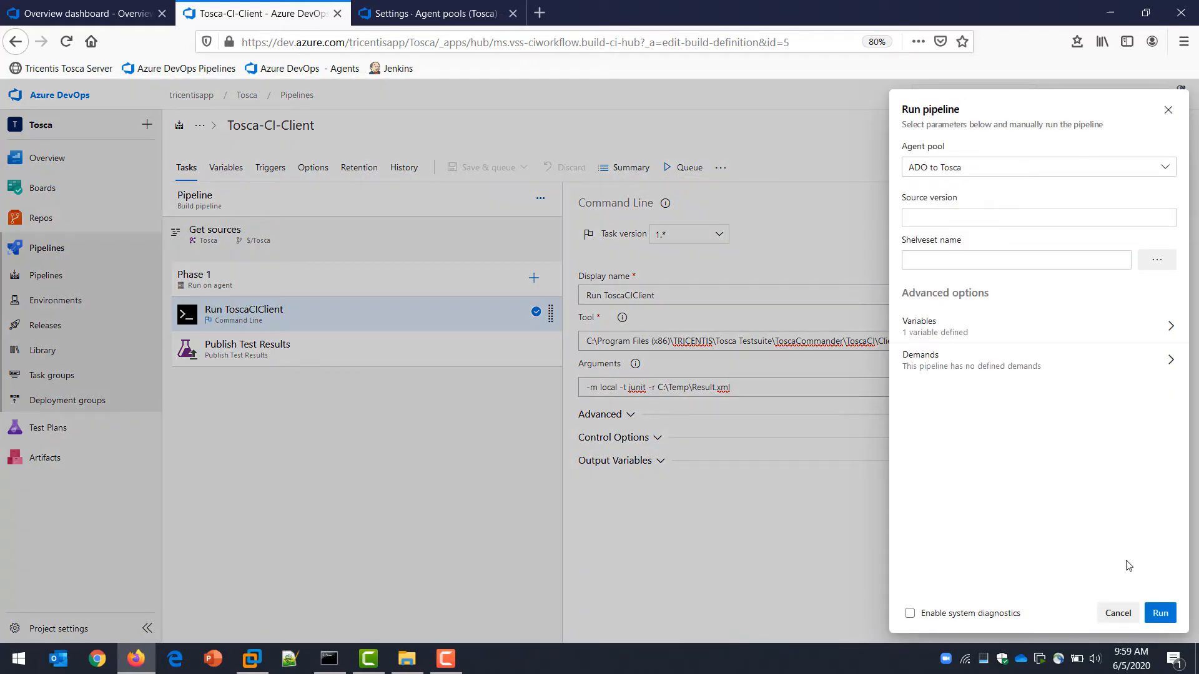
left_click(1160, 613)
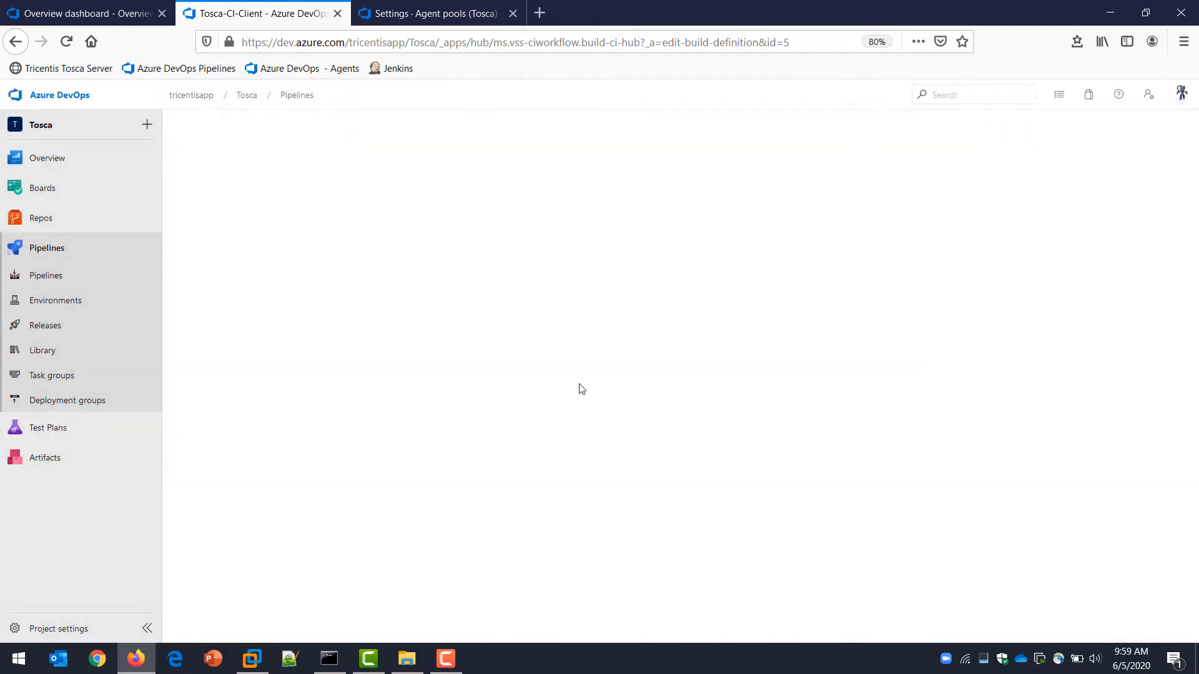
left_click(442, 19)
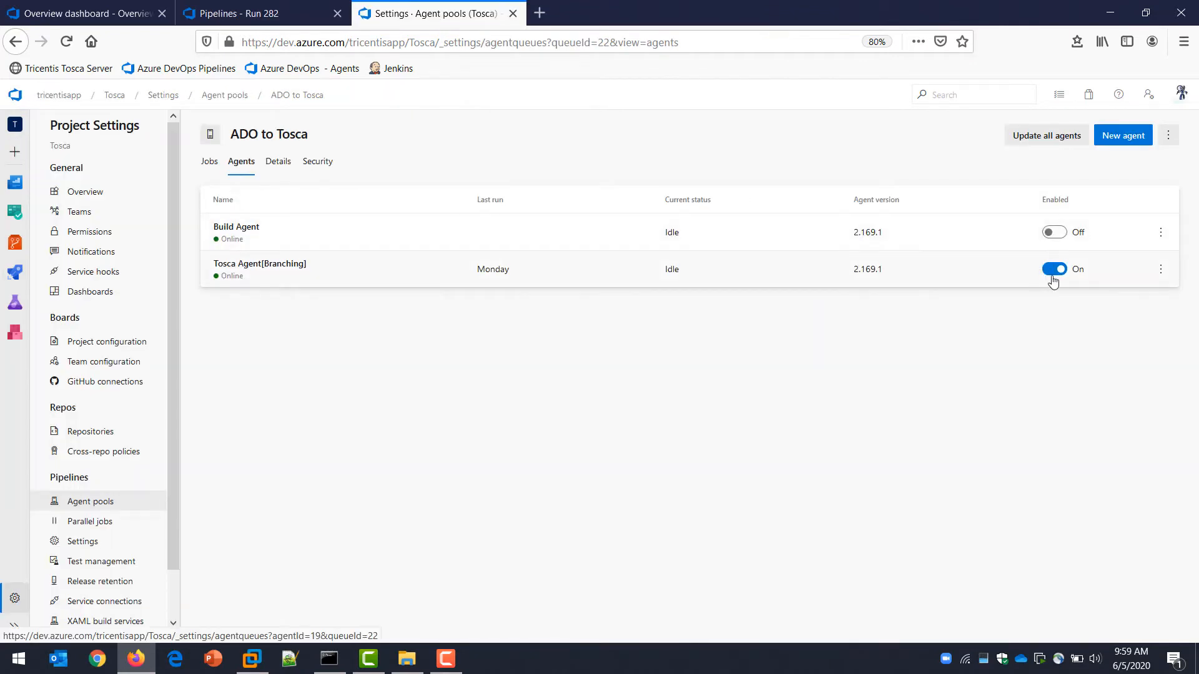
left_click(274, 18)
left_click(240, 387)
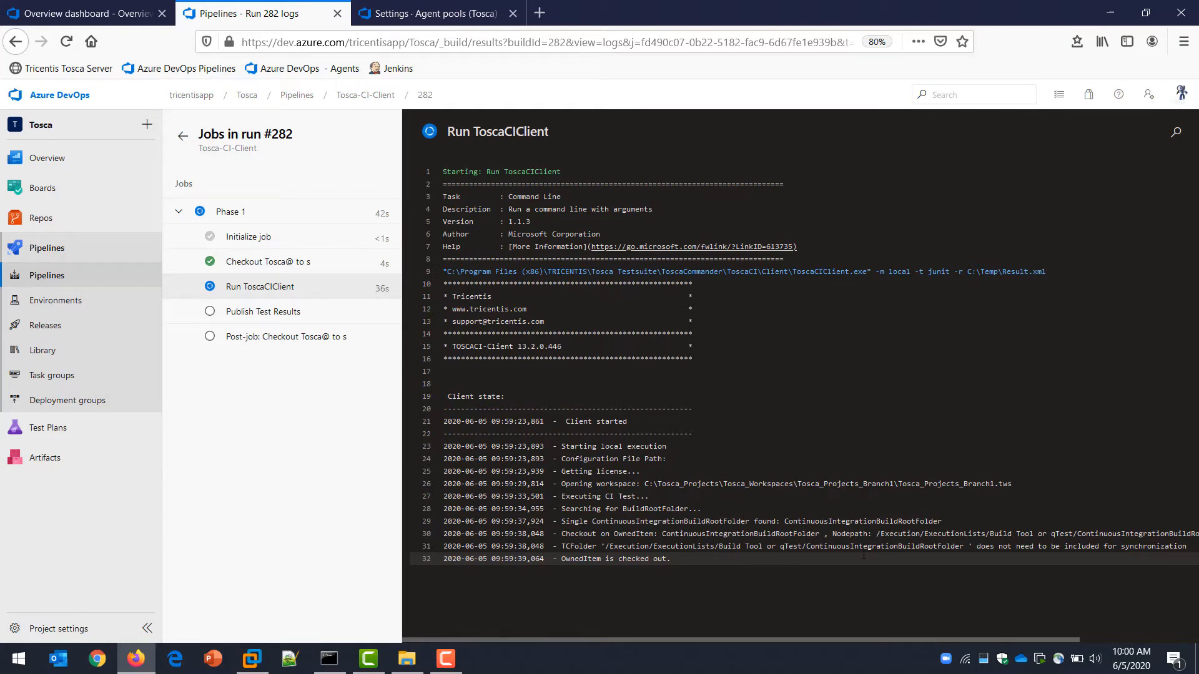
Switch to the Tosca DI 13.2 virtual machine and check the build agent console and the Sample SOAP Webservice window
left_click(253, 662)
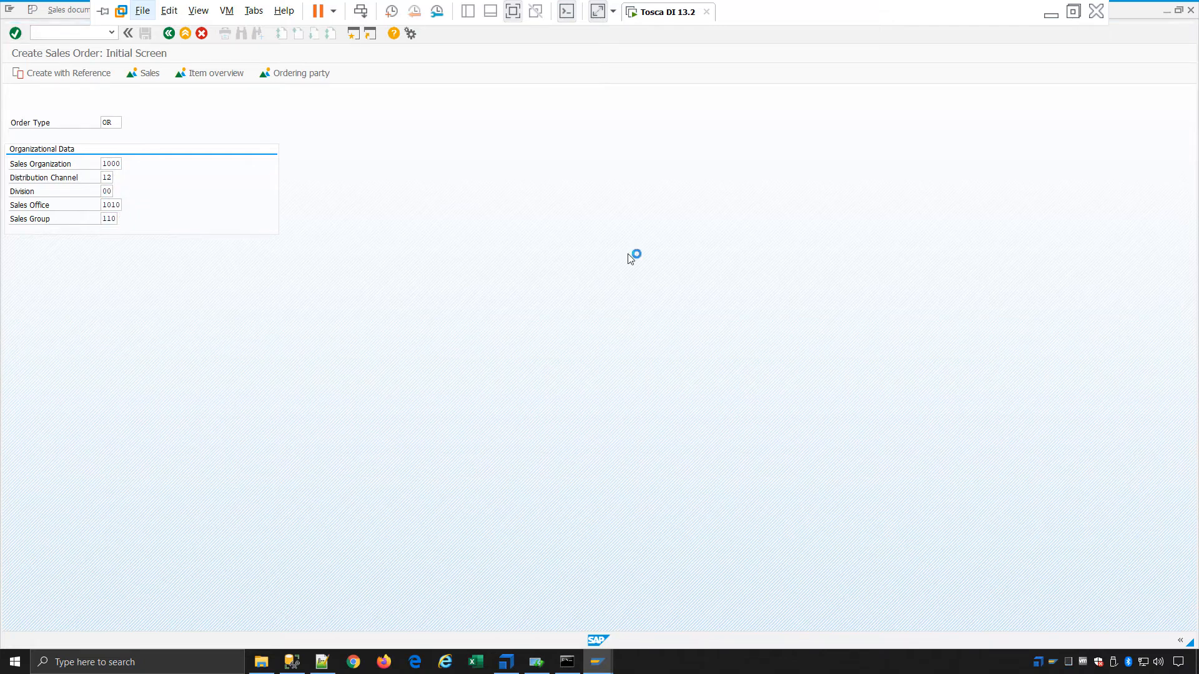
left_click(567, 663)
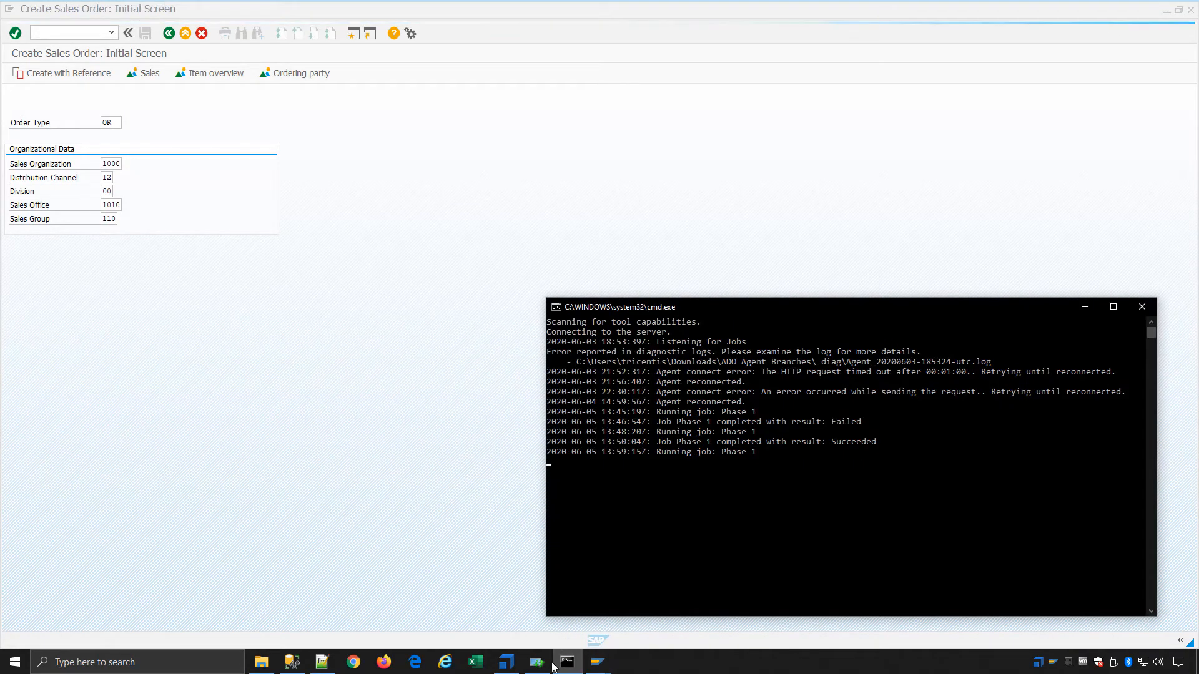
left_click(537, 663)
Create a standard order in SAP for the sold-to party, with material M-09 and order quantity 1
key("Return")
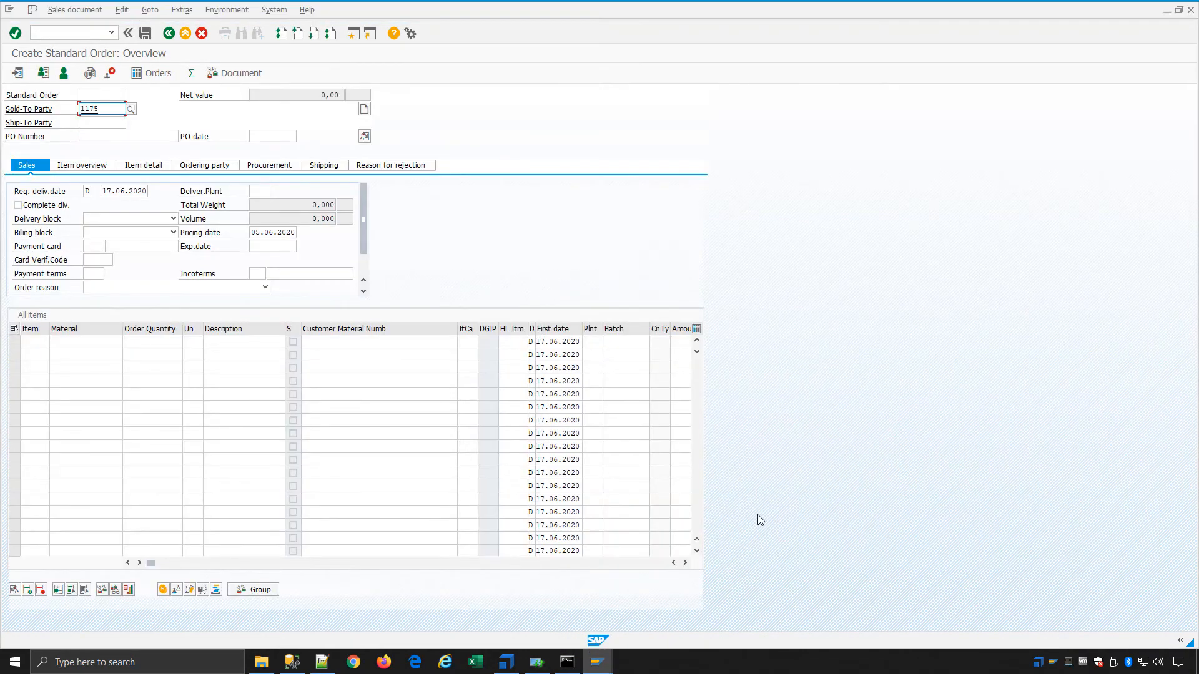
type("1175")
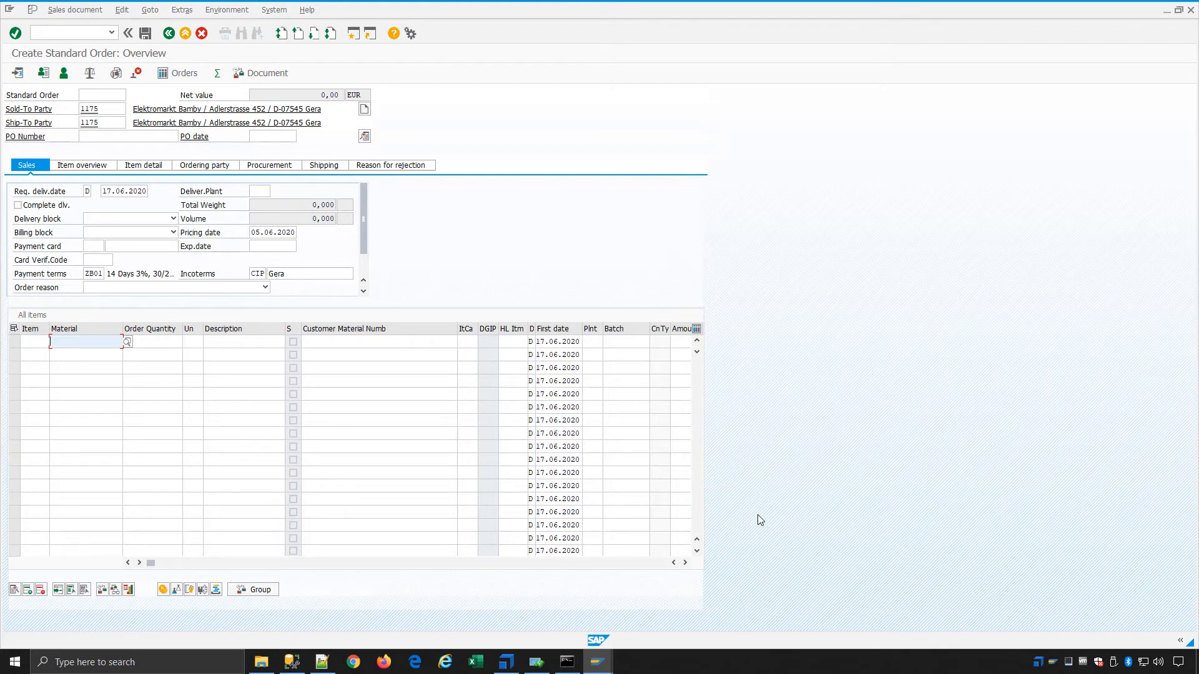
type("M-09")
key("Tab")
type("1")
key("Return")
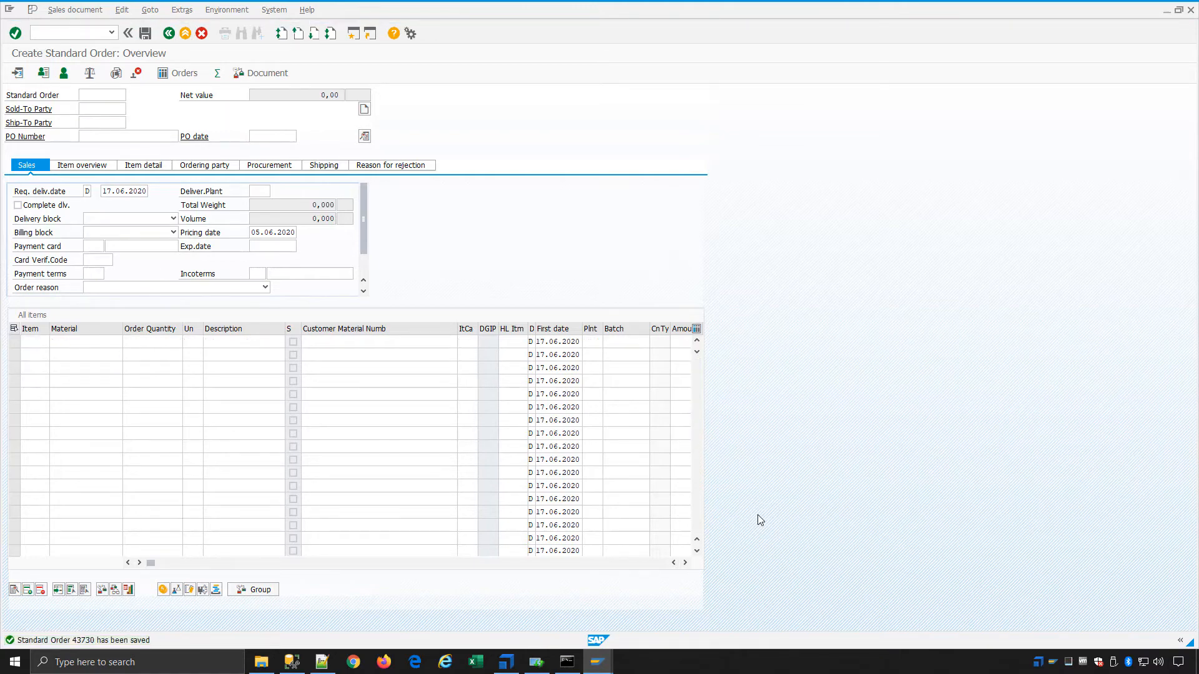
Return from the sales order to SAP Easy Access and log off SAP
key("F3")
key("F3")
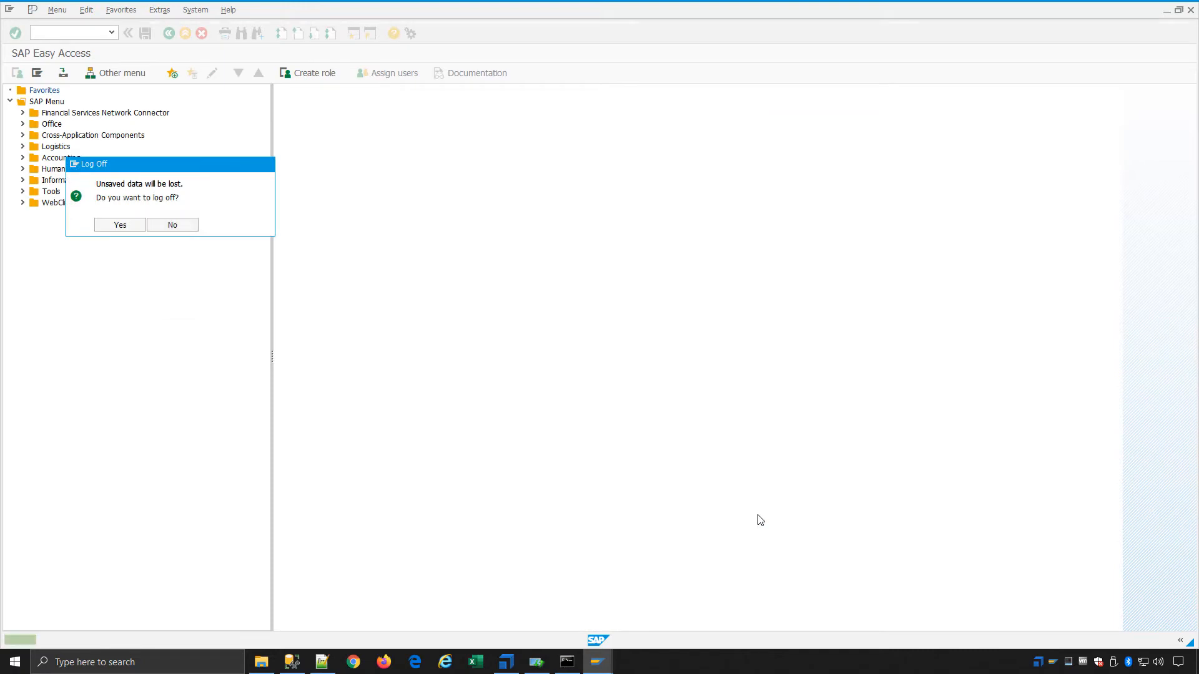
key("Return")
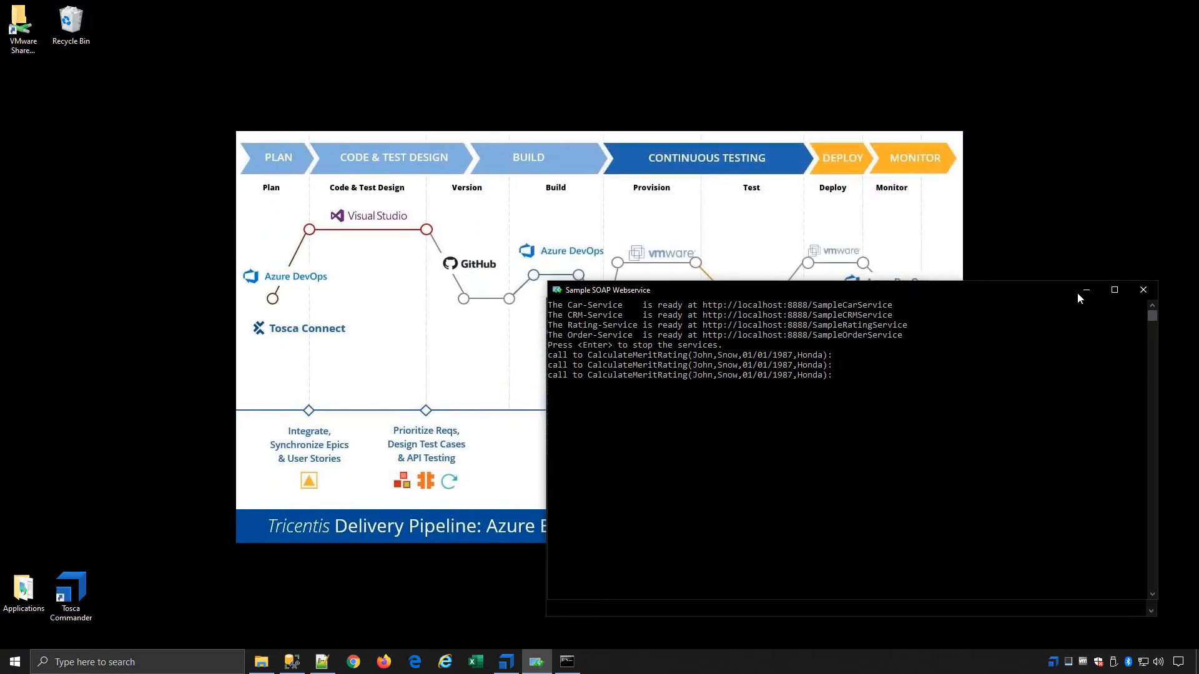
left_click(1081, 292)
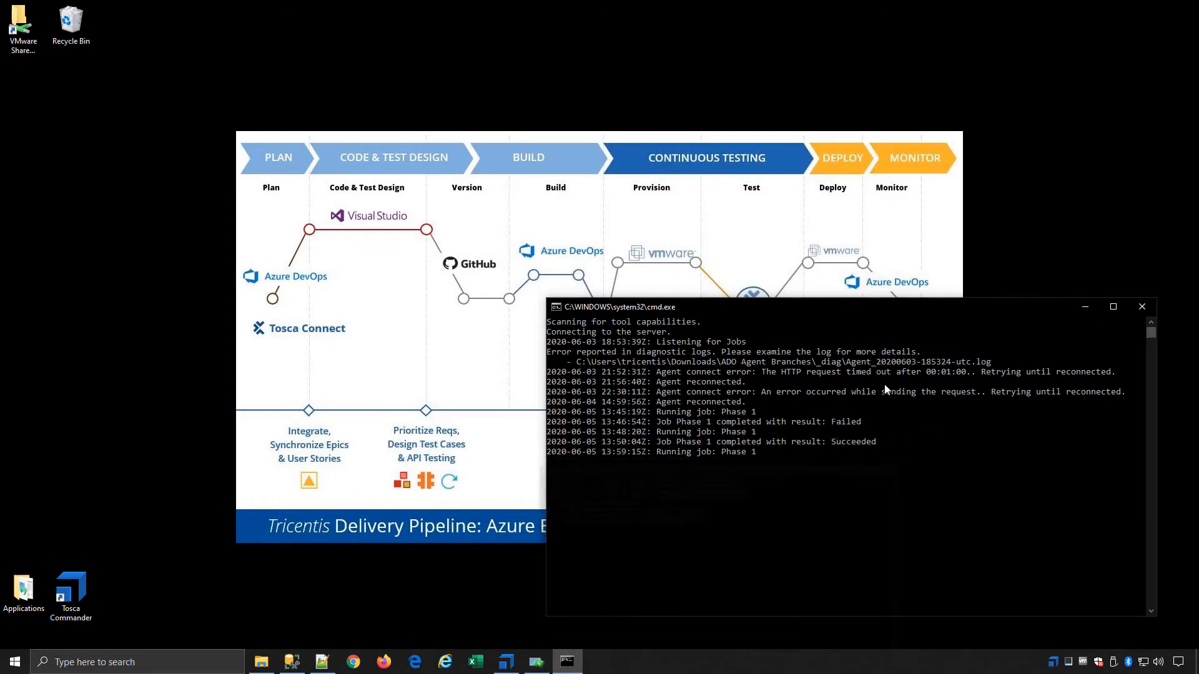
left_click(1087, 308)
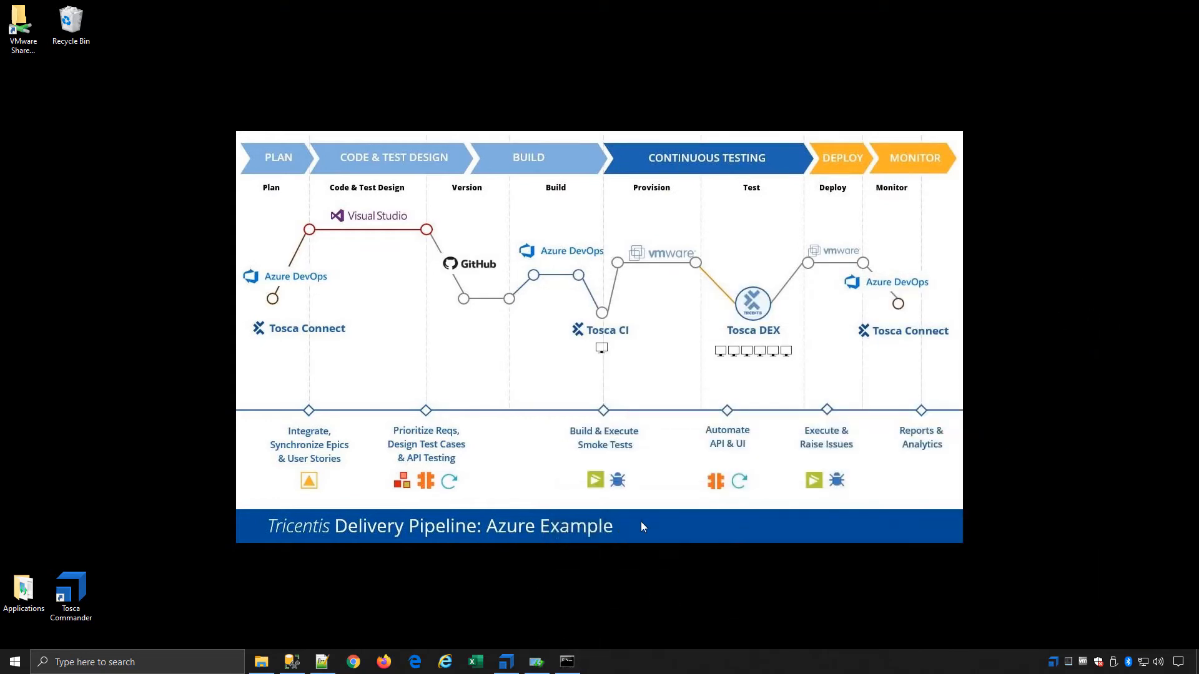
left_click(509, 659)
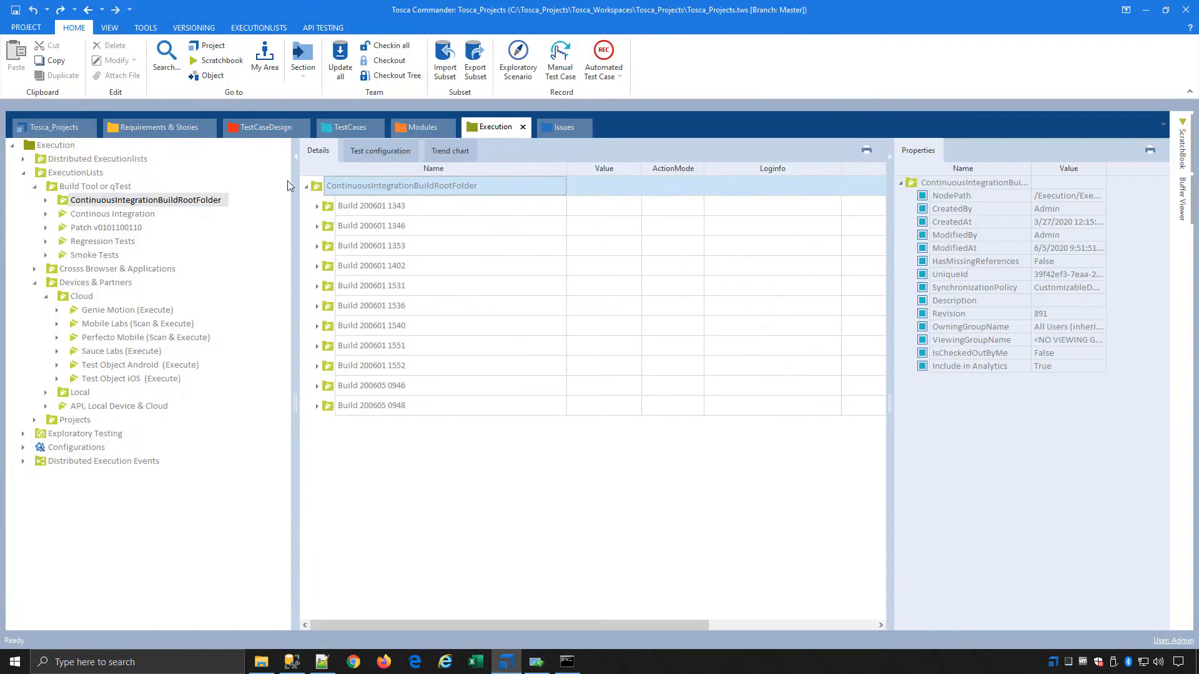
left_click(330, 60)
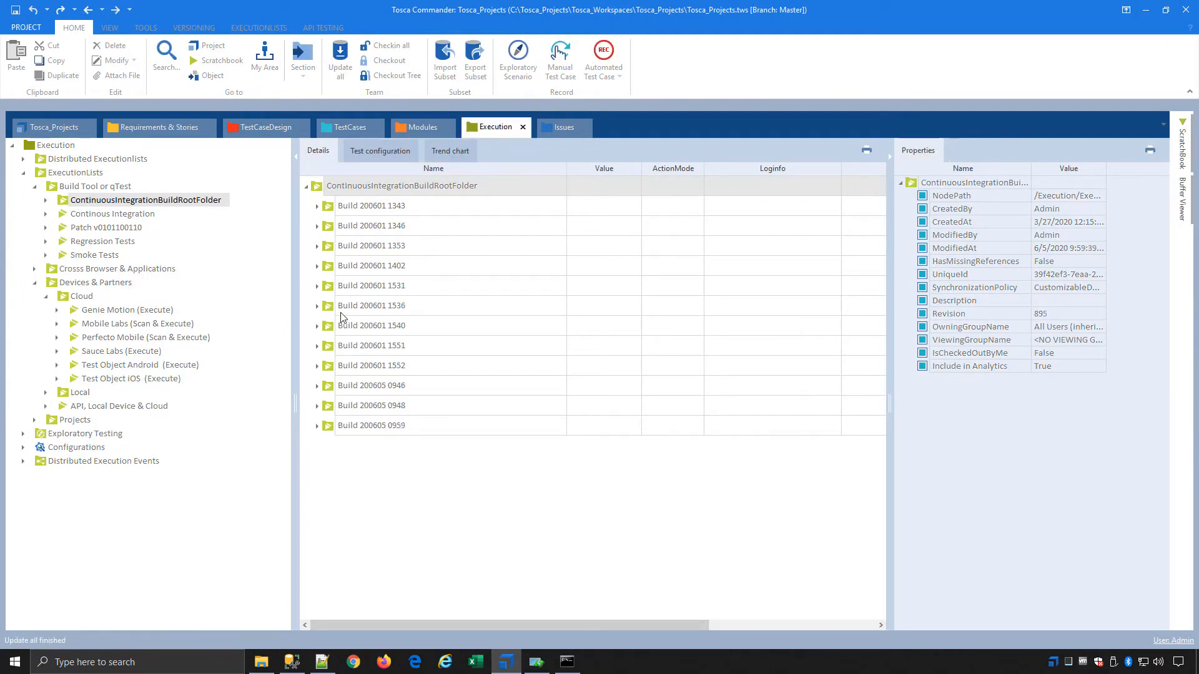
left_click(317, 426)
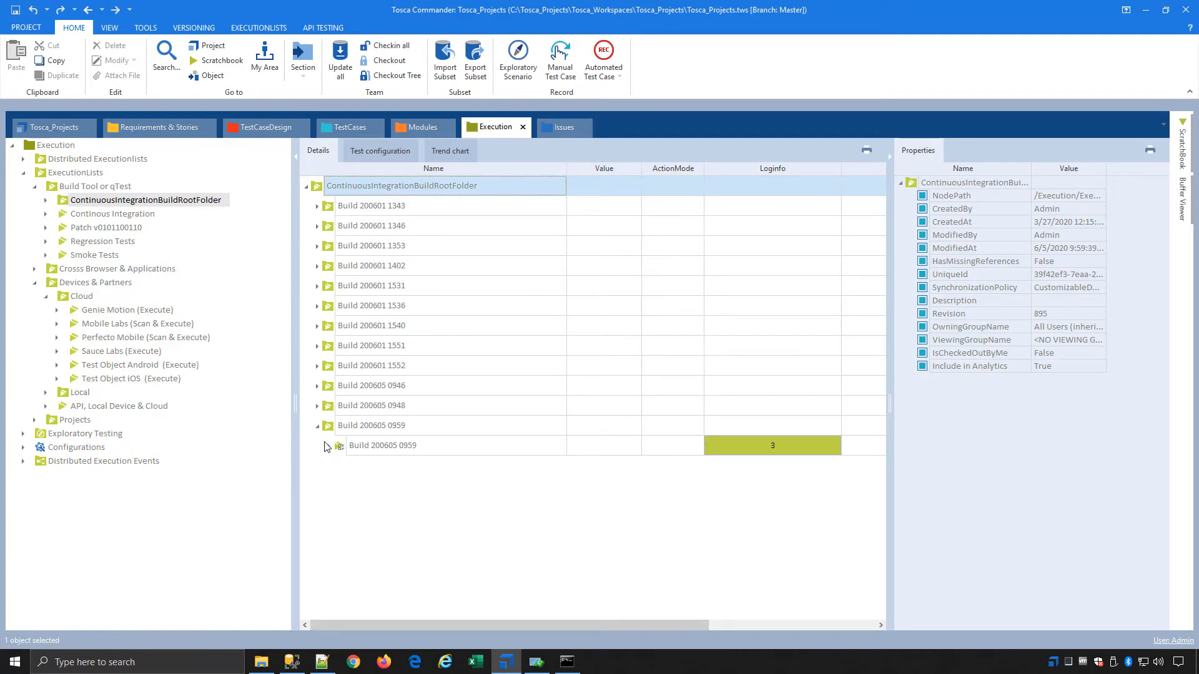
left_click(329, 446)
left_click(339, 487)
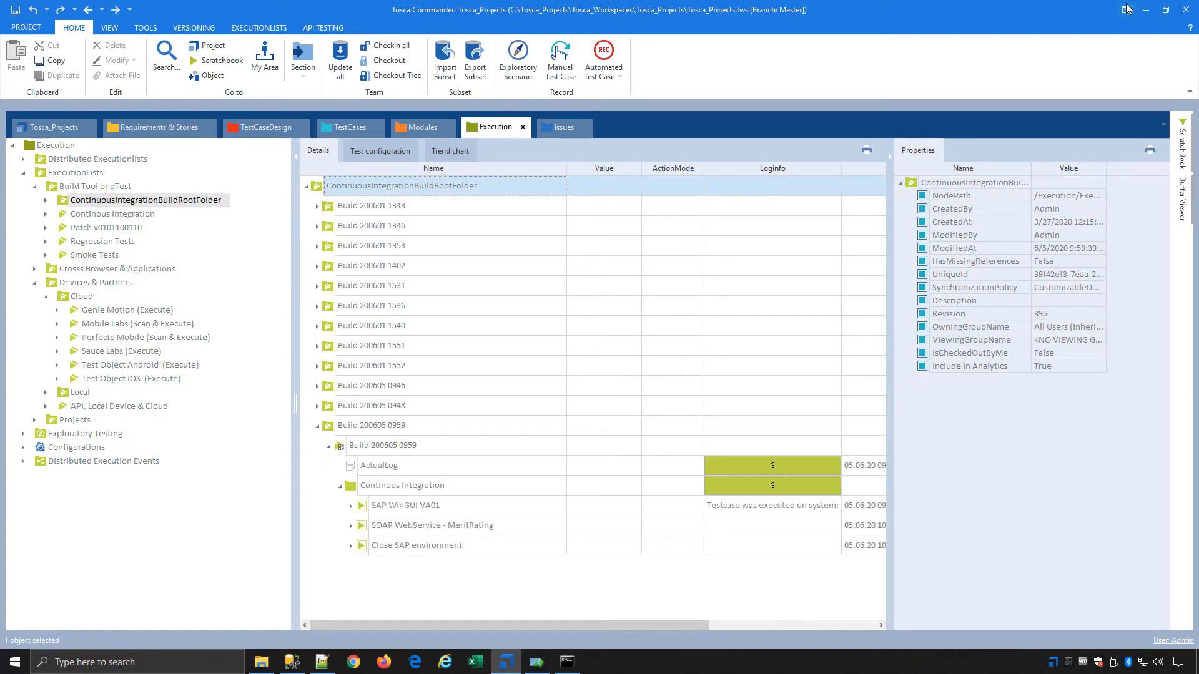
Leave the virtual machine and open the test results of pipeline run #282 in Firefox
left_click(1145, 9)
mouse_move(1015, 4)
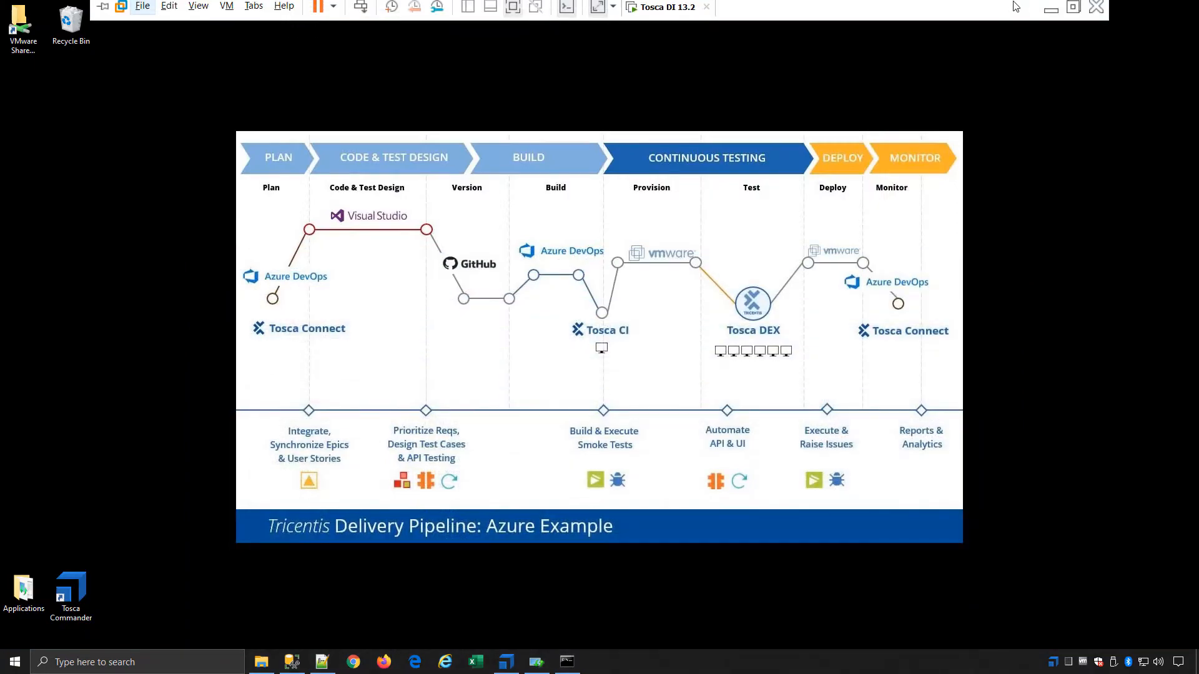
left_click(1048, 12)
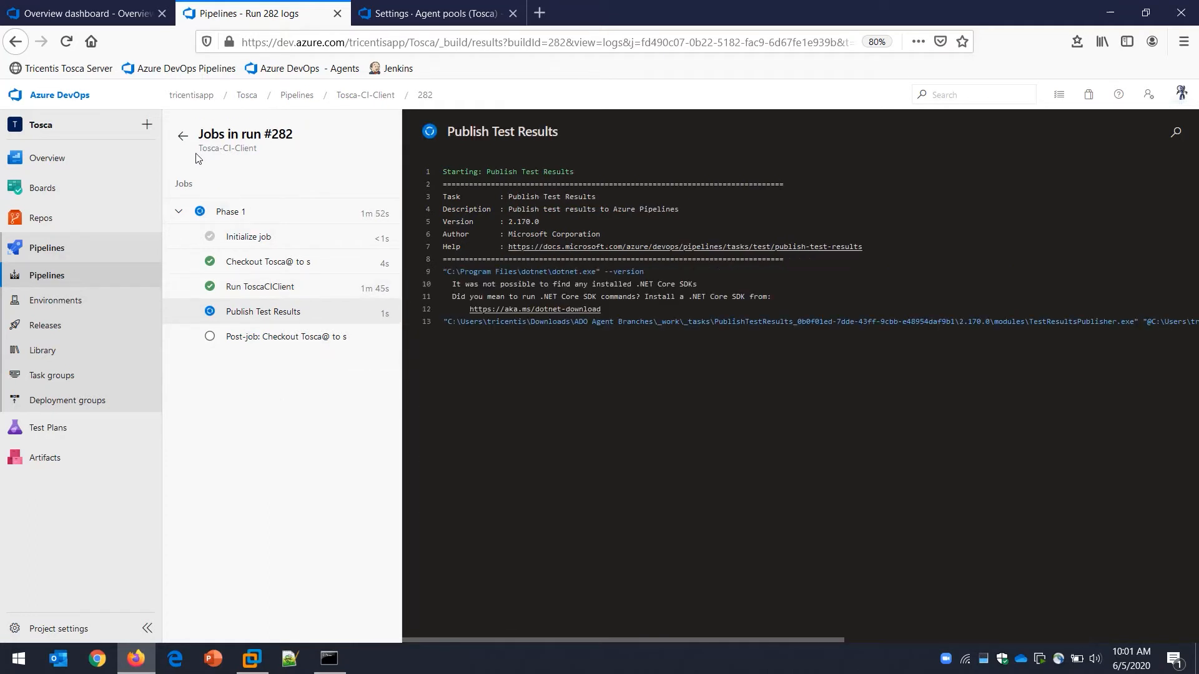
left_click(183, 137)
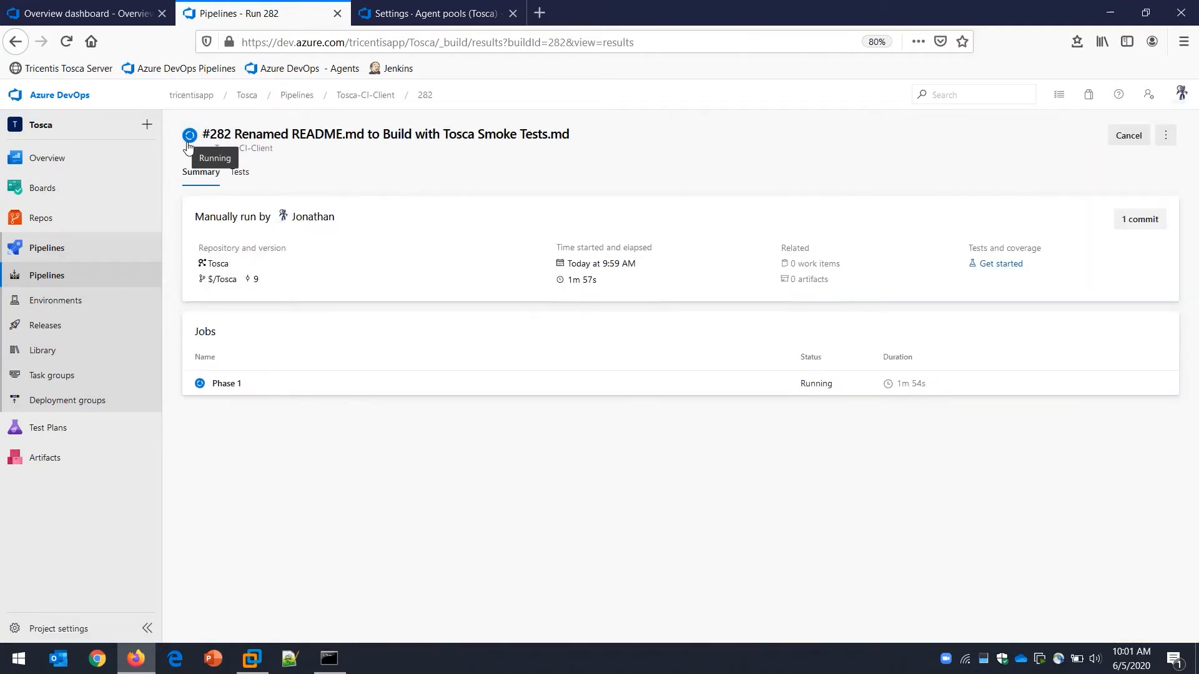
left_click(241, 173)
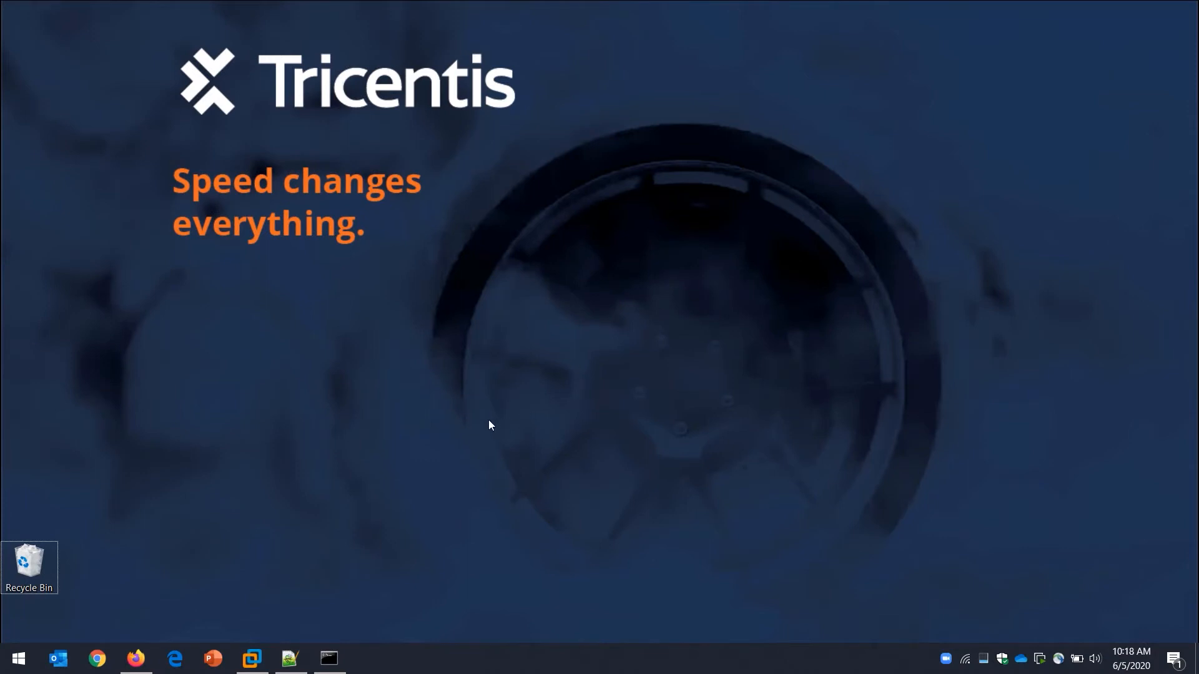
Switch to File Explorer, examine the Tosca CI client files in C:\Client, return to C:, and check the local agent console
mouse_move(407, 656)
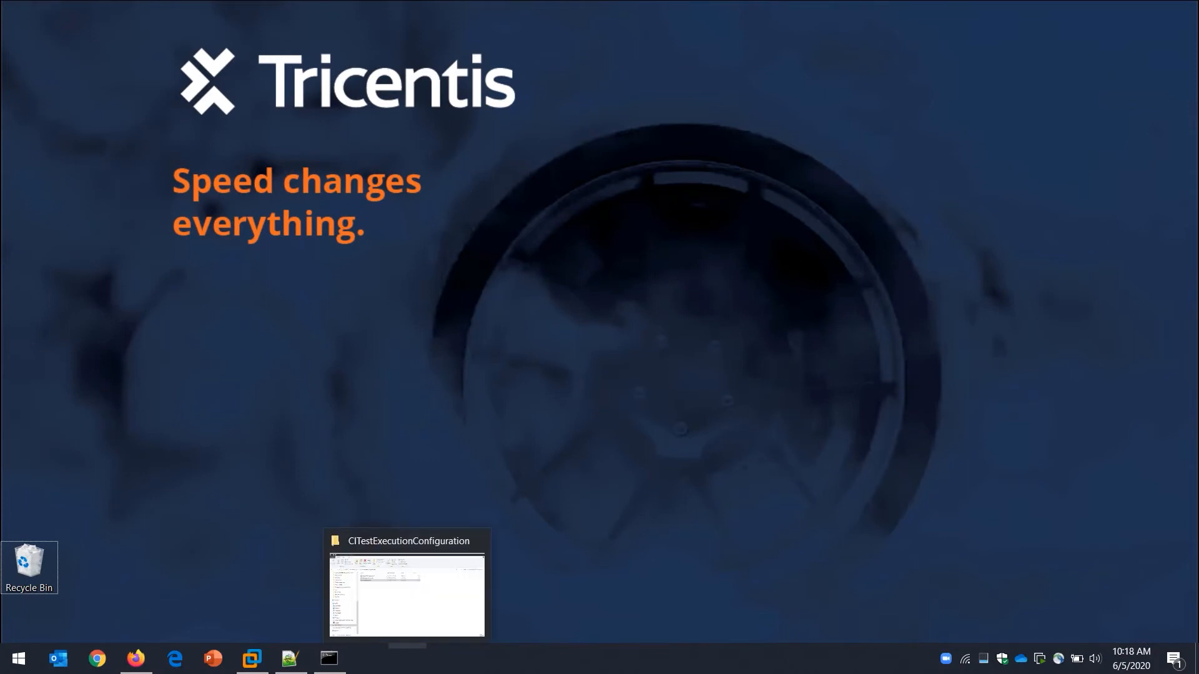
left_click(396, 619)
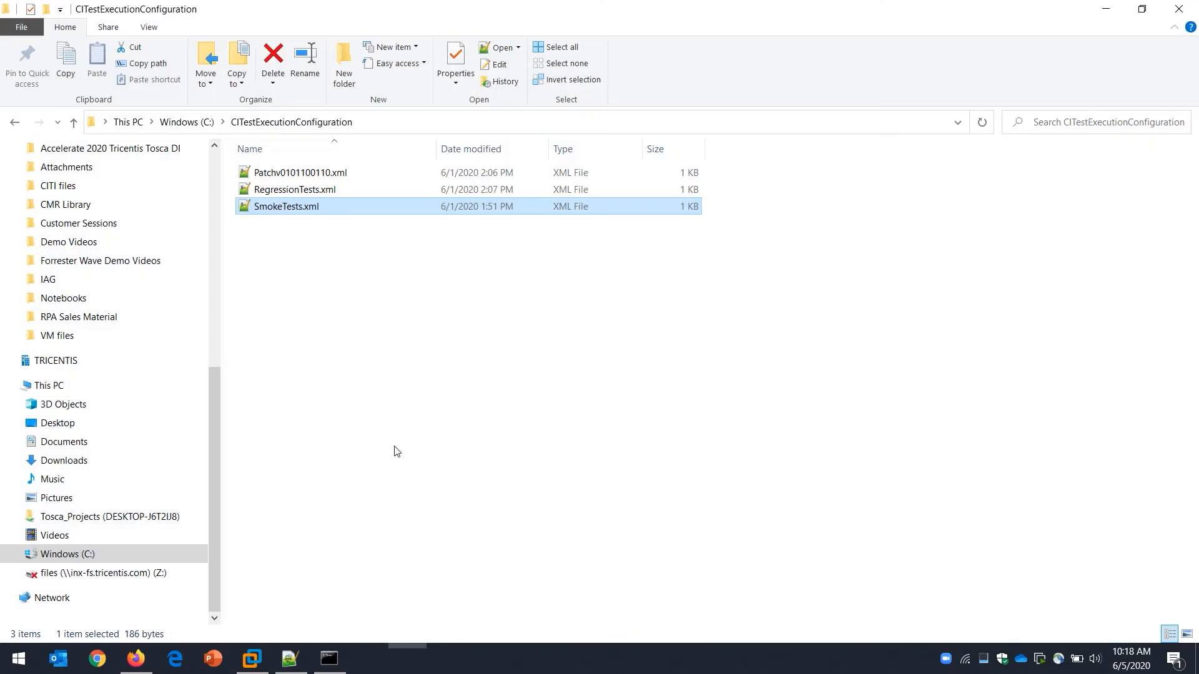
left_click(187, 121)
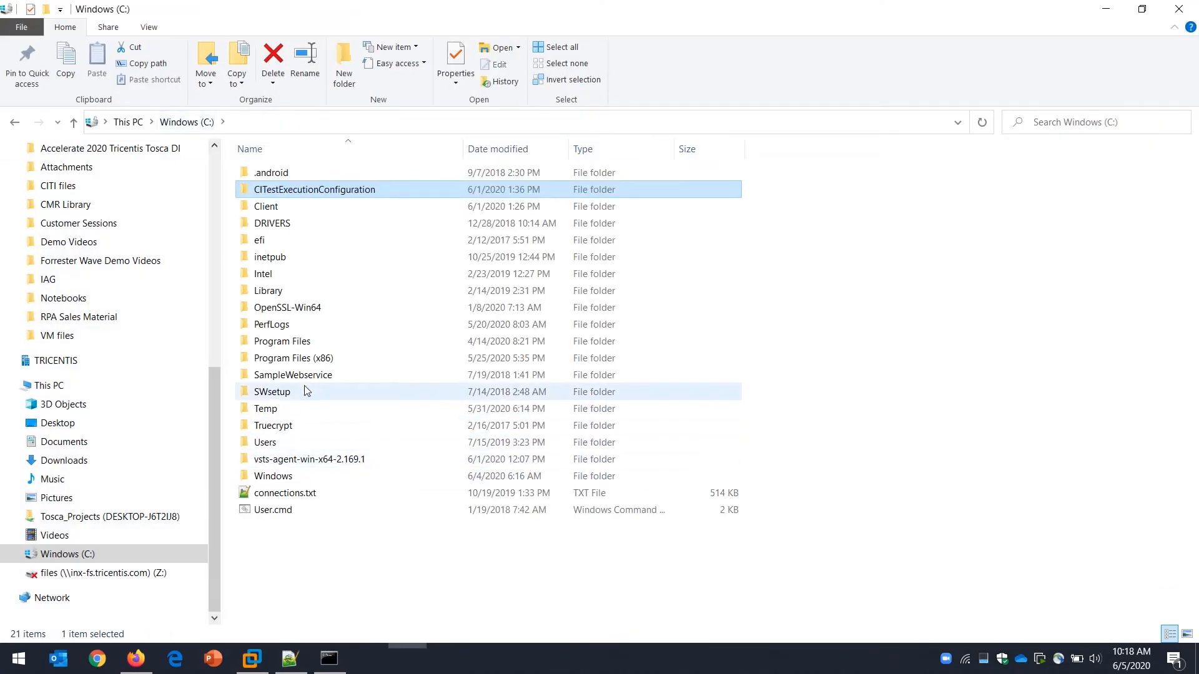
double_click(303, 208)
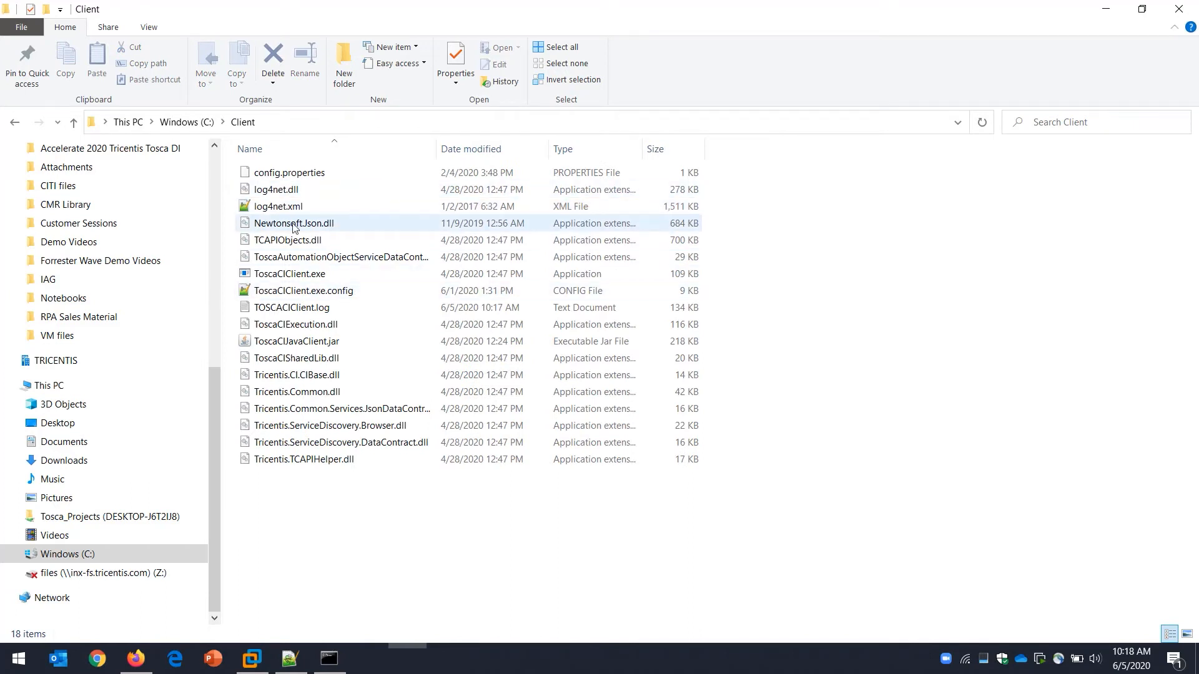
mouse_move(298, 275)
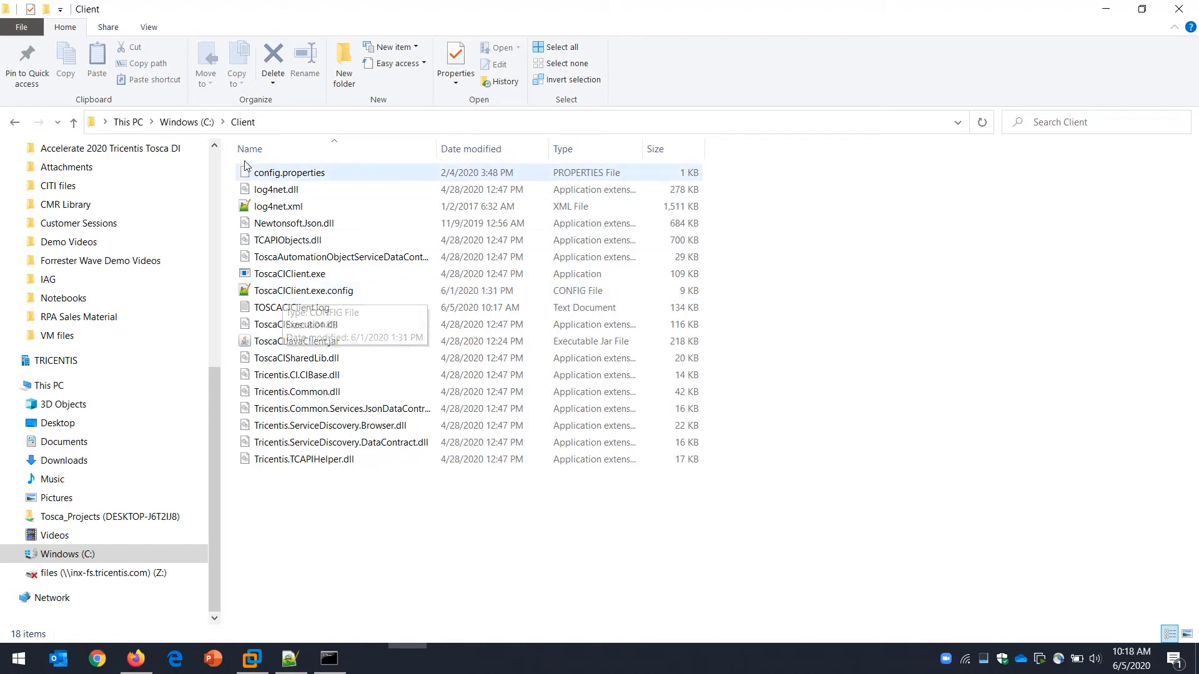
left_click(185, 123)
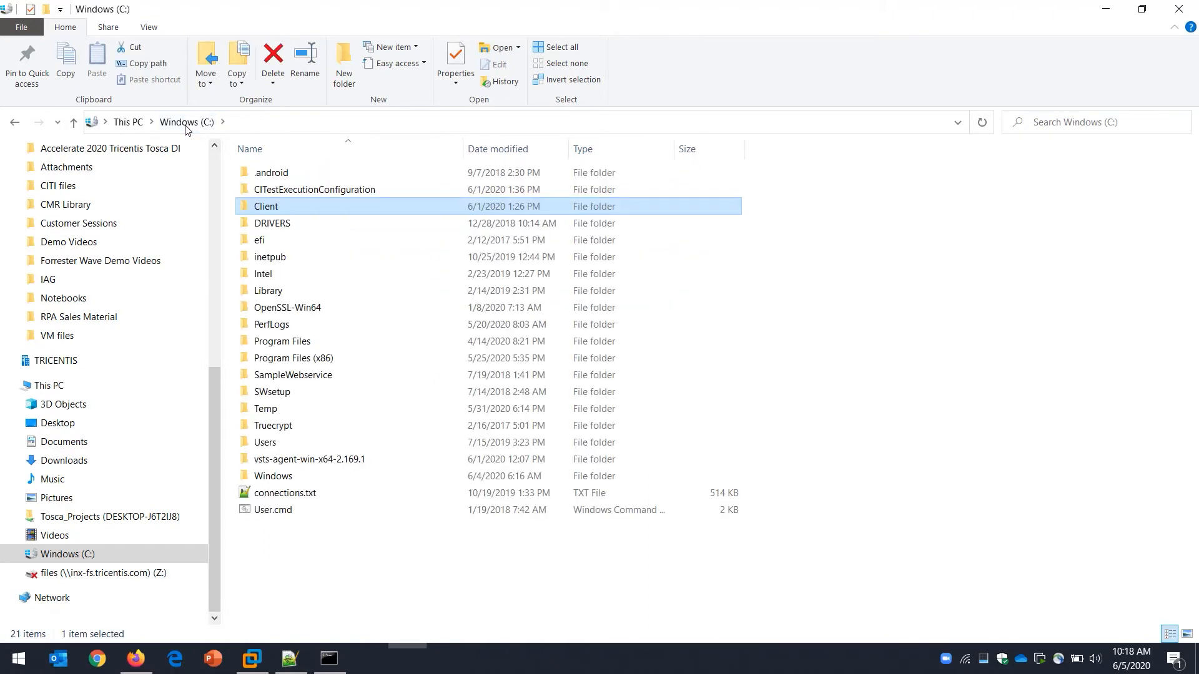
mouse_move(289, 208)
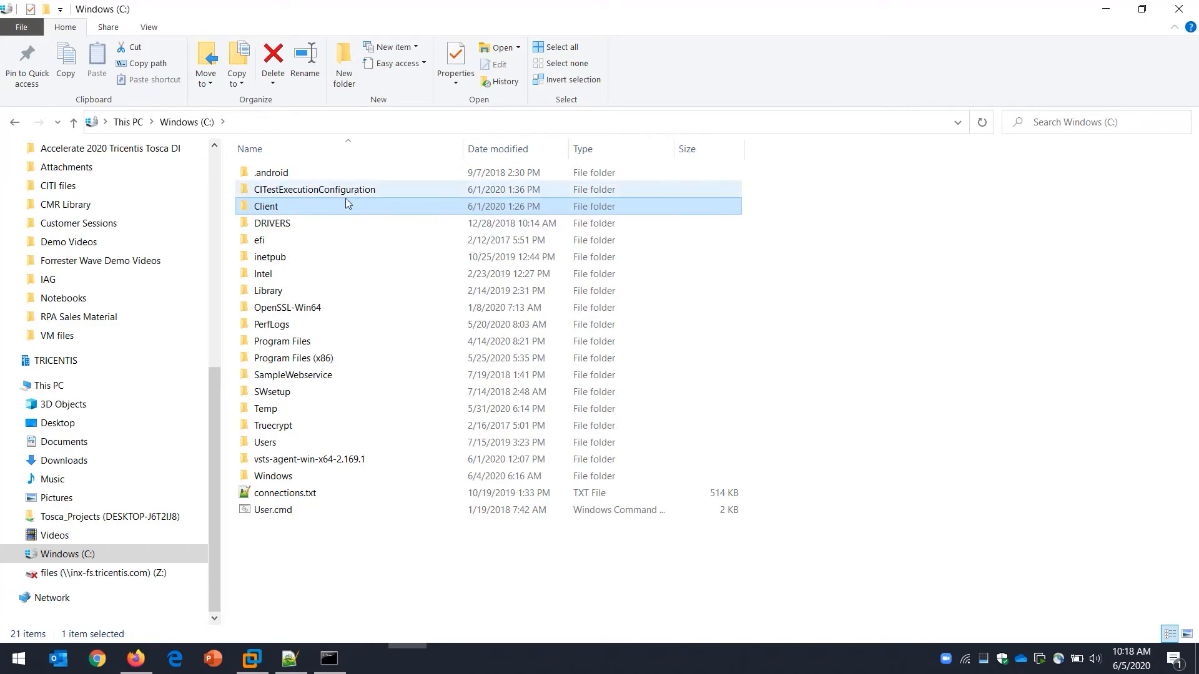
left_click(333, 656)
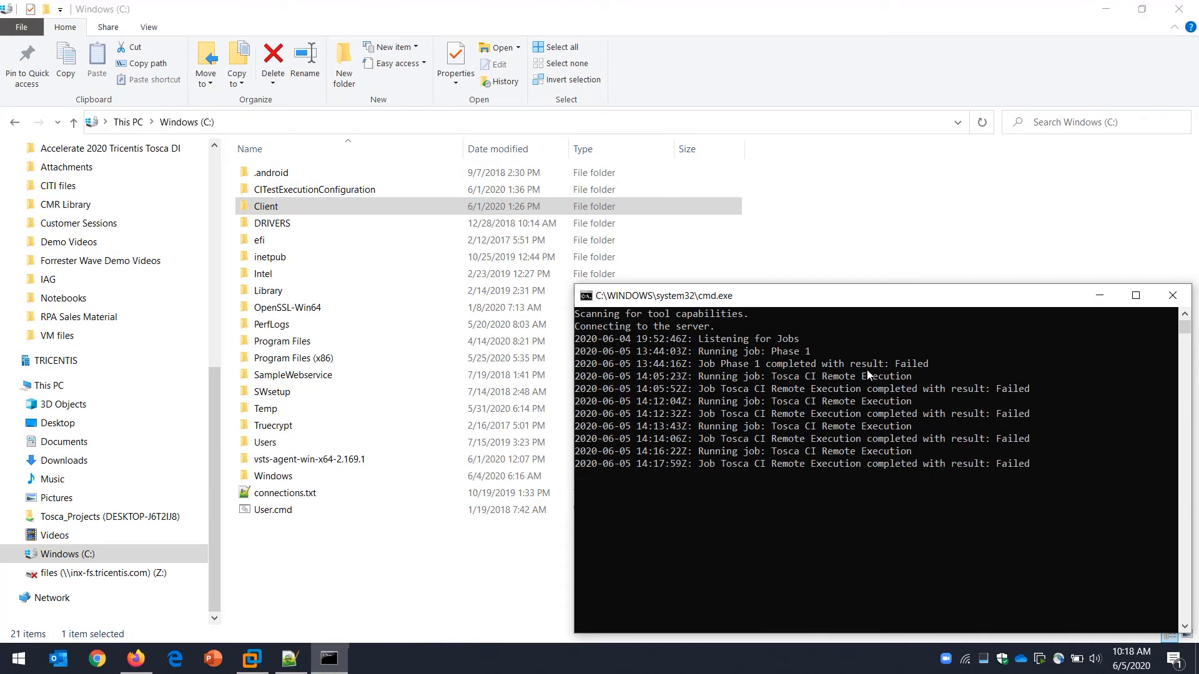
Open SmokeTests.xml from the CITestExecutionConfiguration folder in Notepad++ and examine its testConfiguration block
double_click(316, 192)
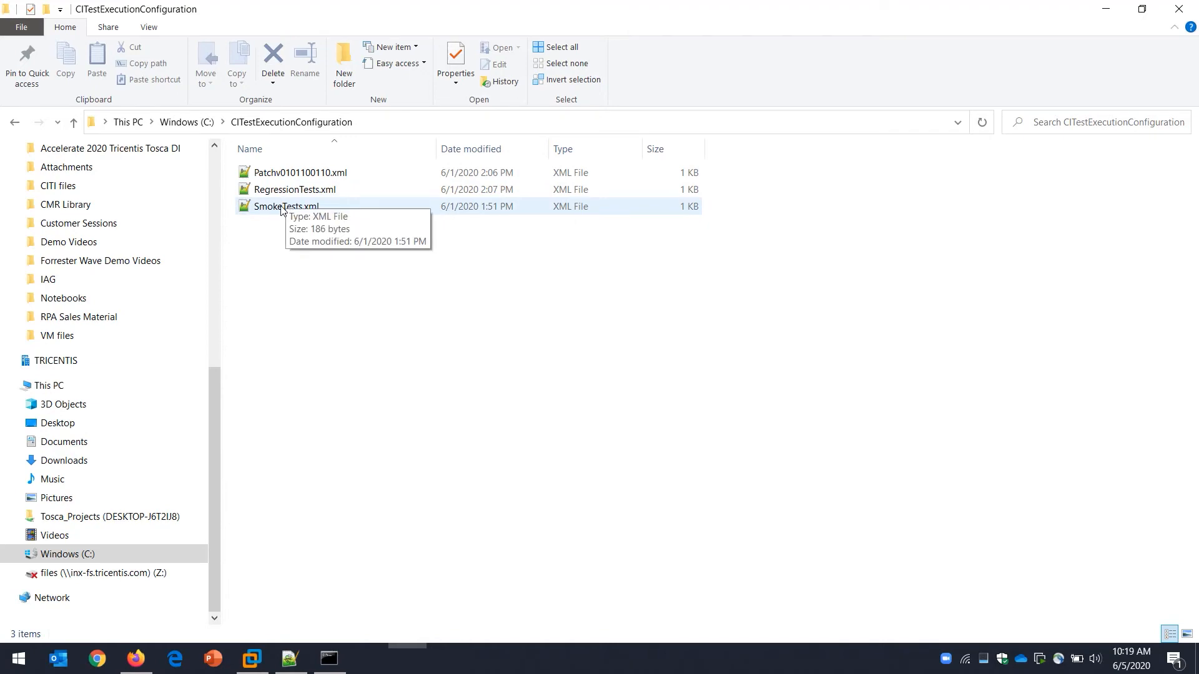
double_click(282, 208)
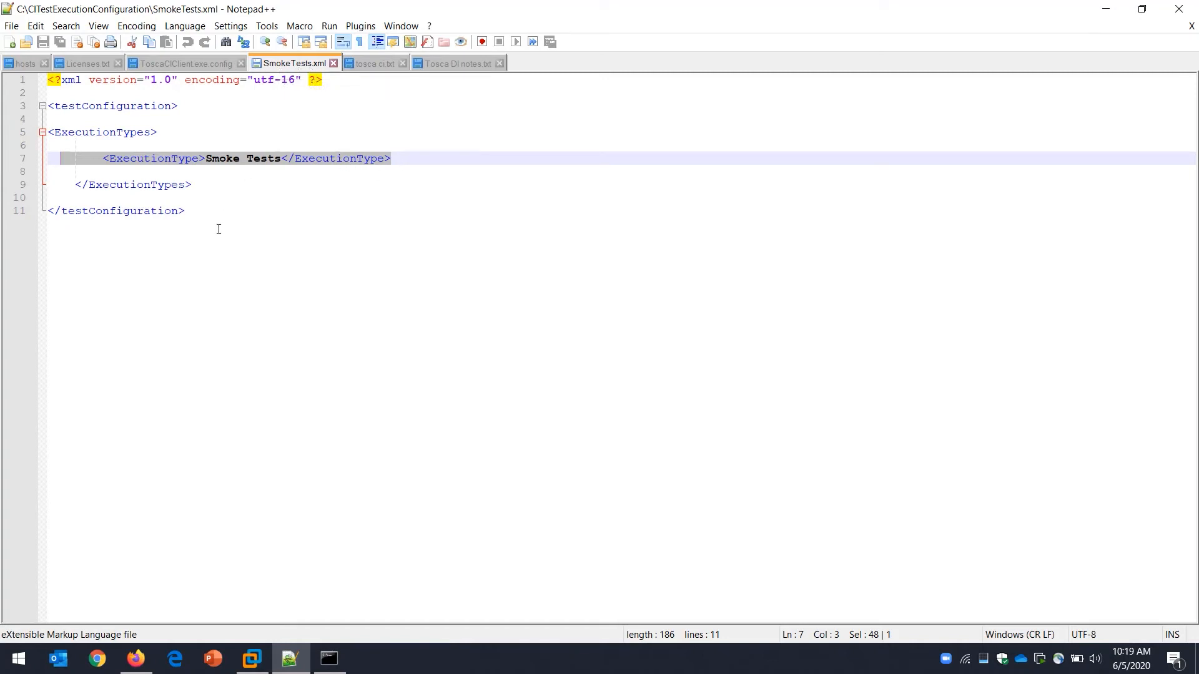
left_click_drag(219, 230, 76, 107)
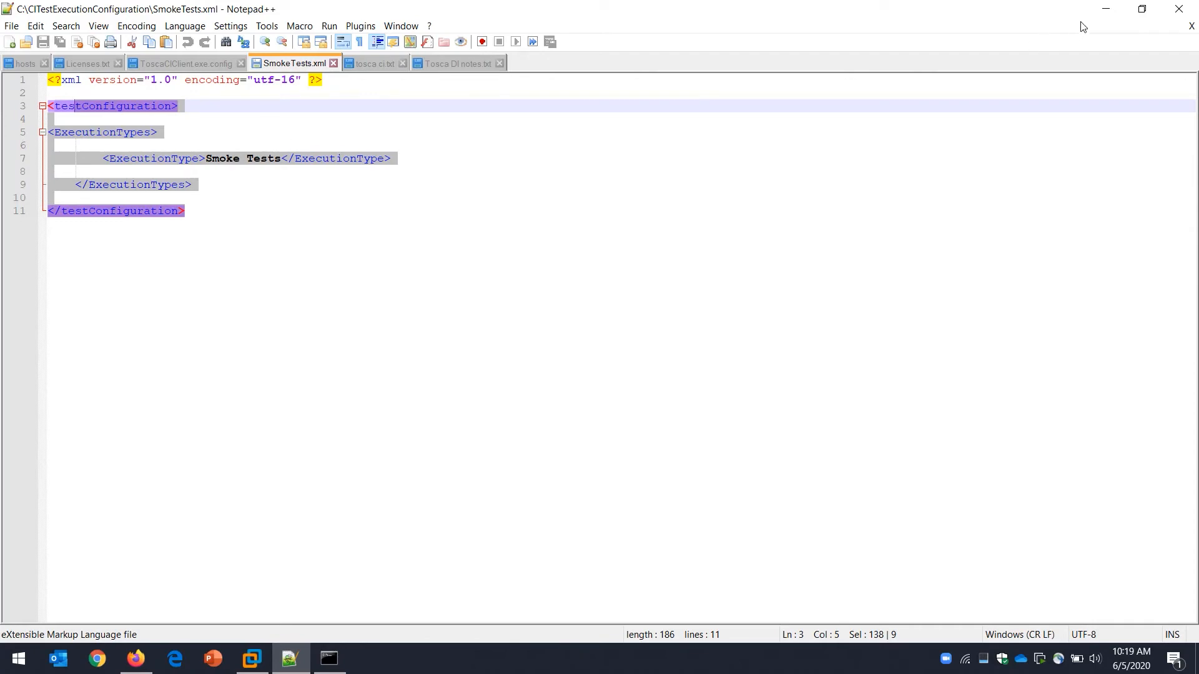
Minimize the editor, folder and agent console windows, and switch back to Azure DevOps in Firefox
left_click(1105, 10)
left_click(1105, 10)
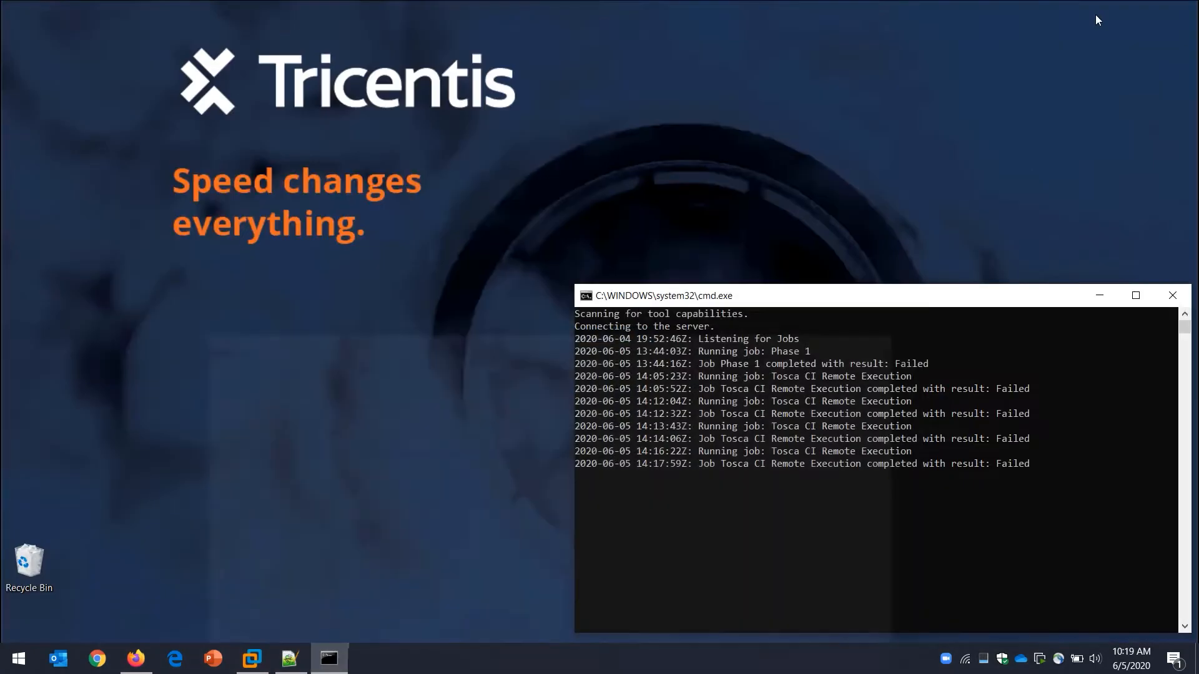
left_click(329, 659)
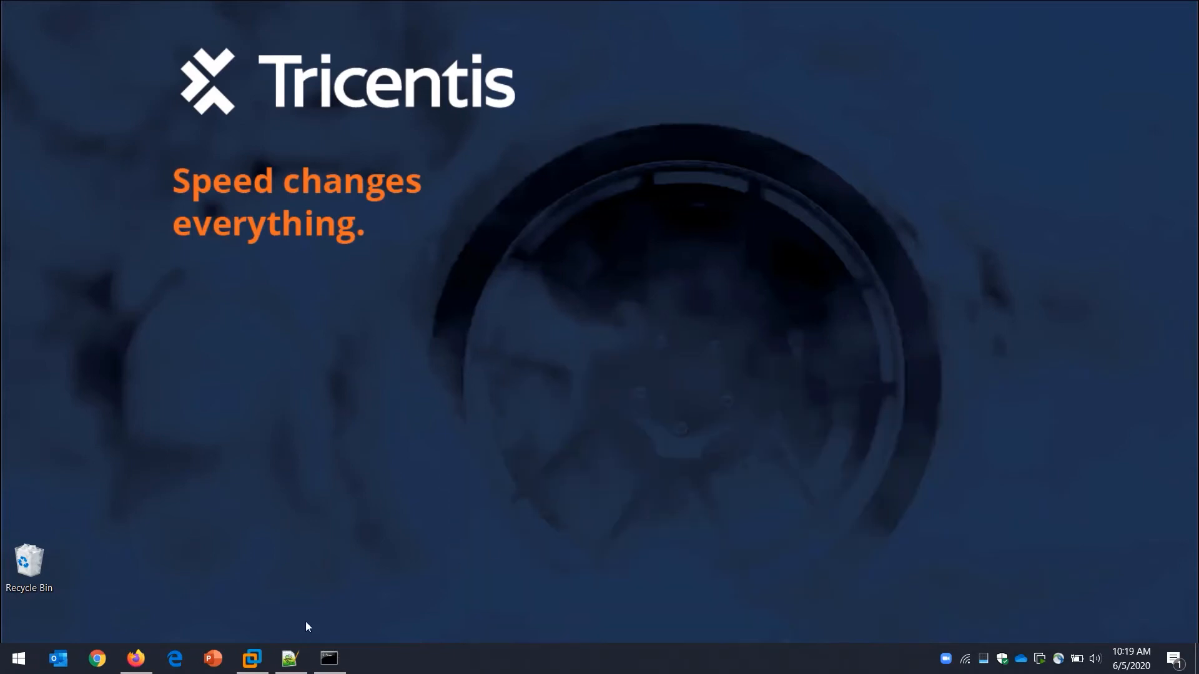
left_click(135, 659)
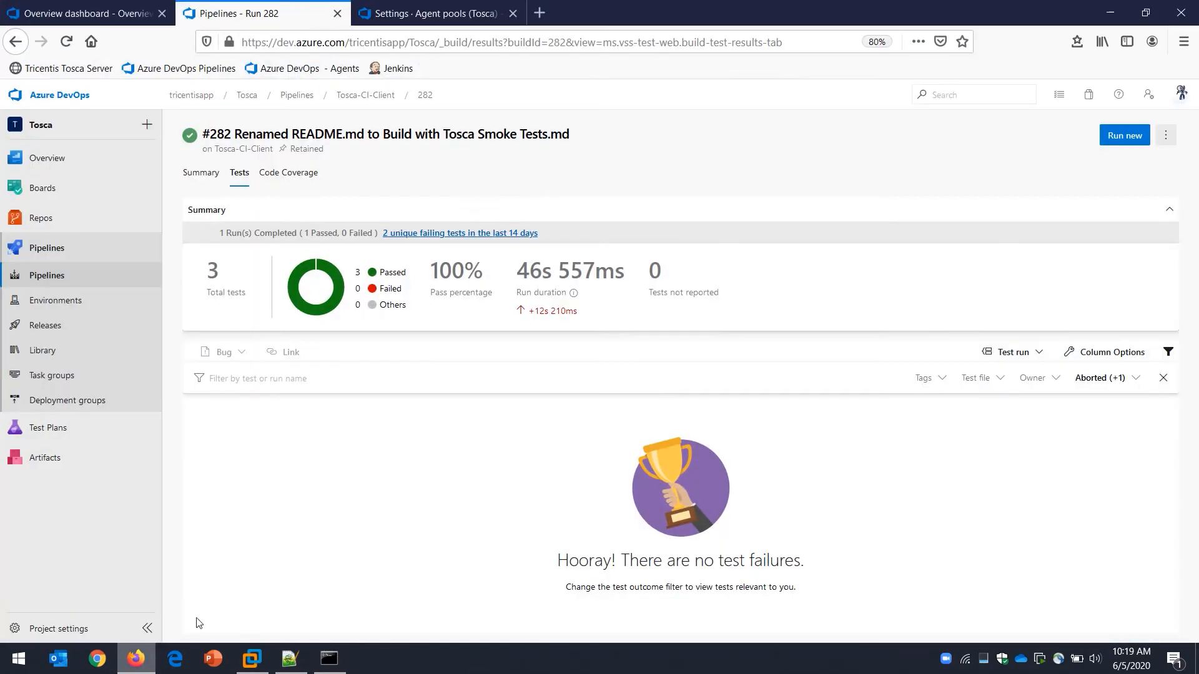
Check the agents of the ADO to Tosca pool, return to the pipelines list and open Tosca-CI-Remote for editing
left_click(406, 15)
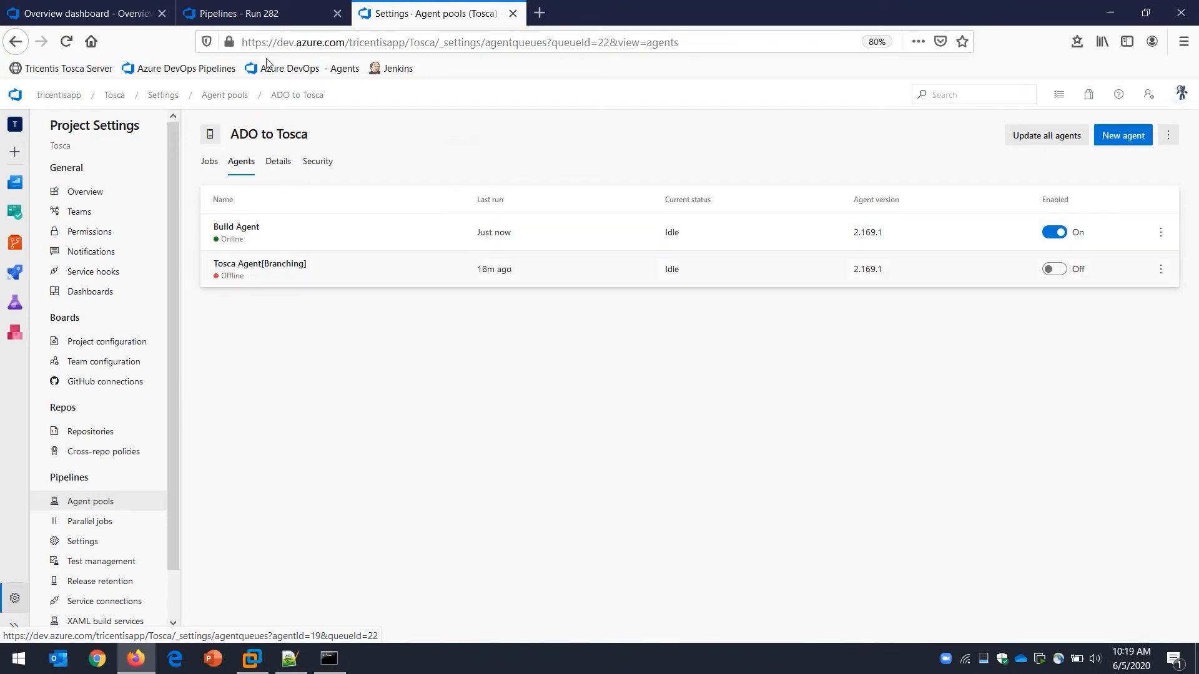
left_click(241, 13)
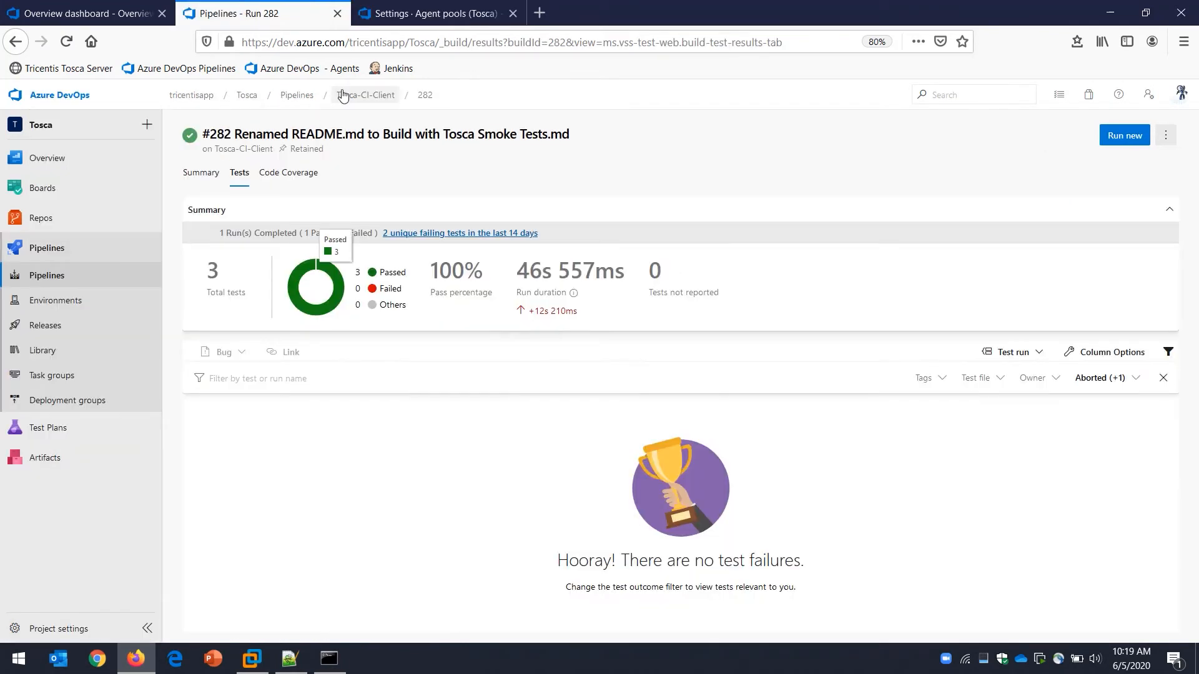
left_click(299, 97)
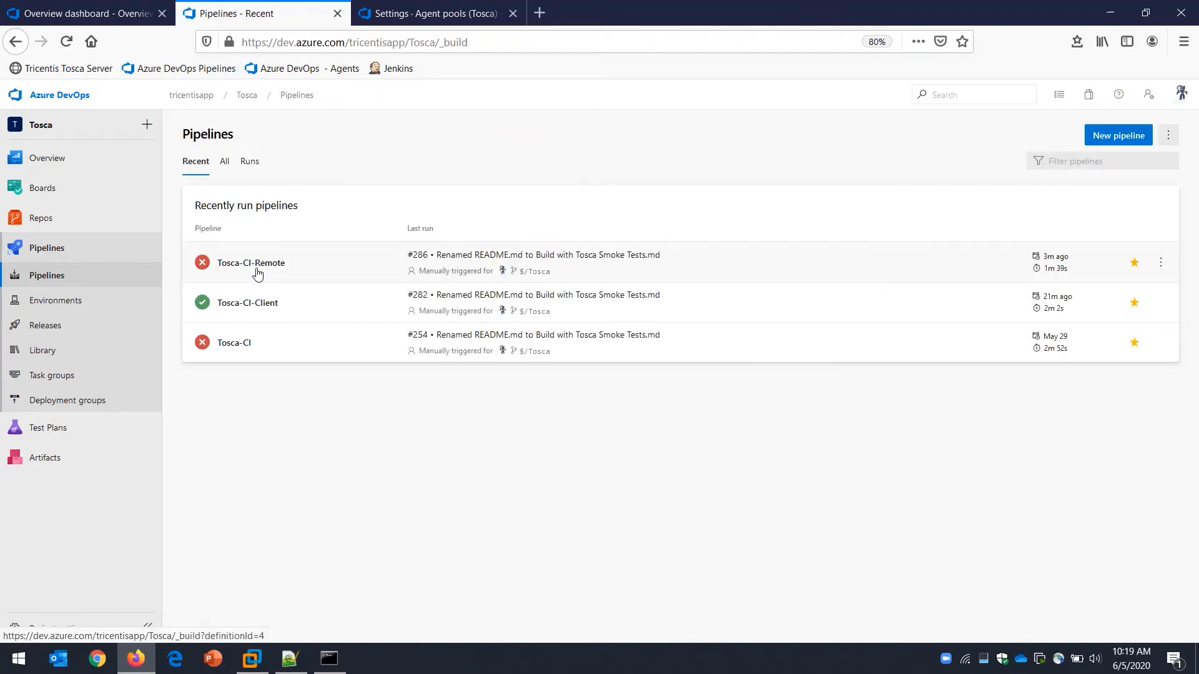
left_click(257, 271)
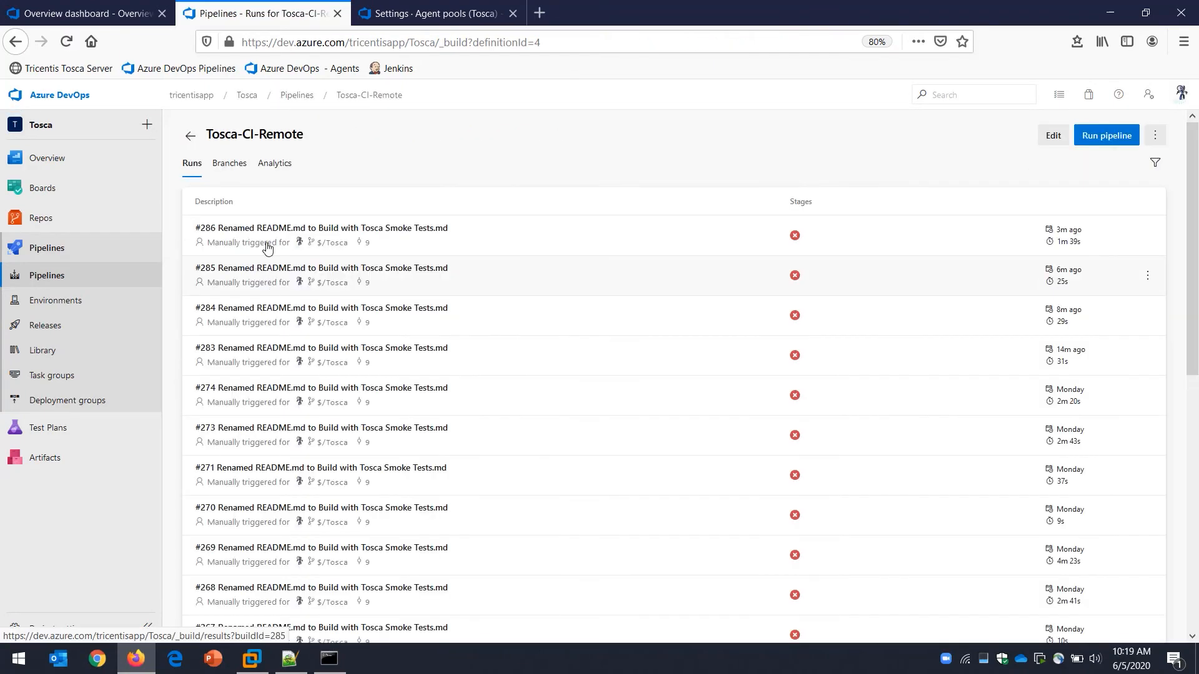
left_click(1049, 134)
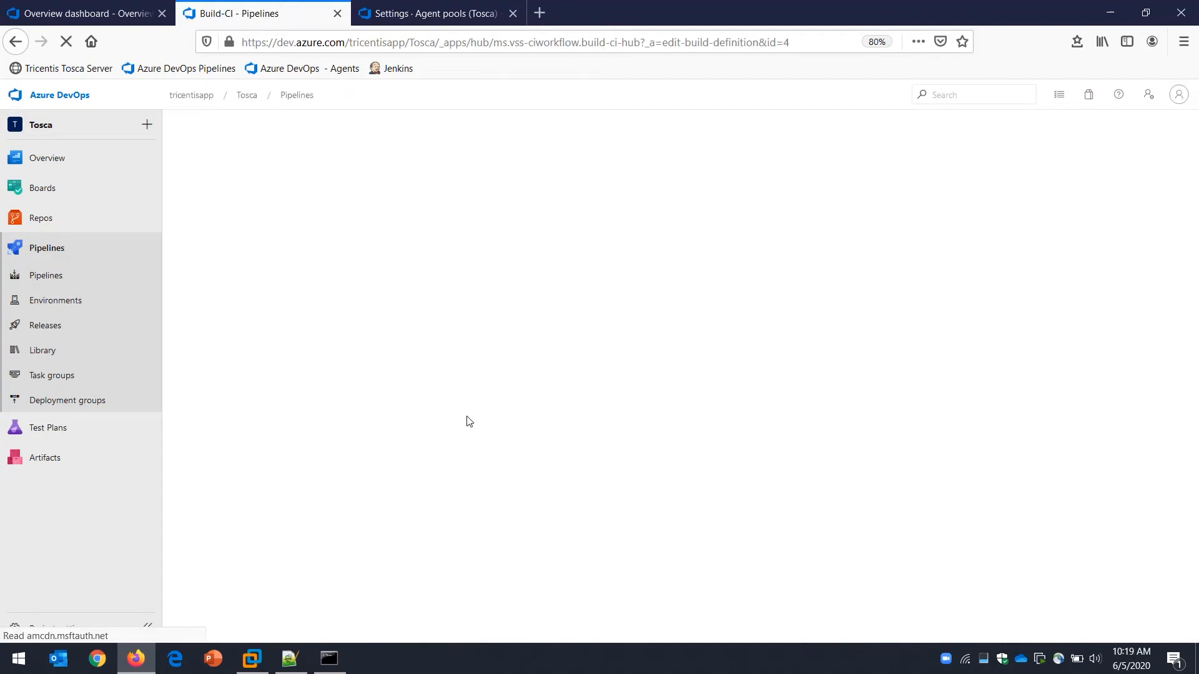
Examine the Run ToscaCIClient task in Tosca-CI-Remote, highlighting its tool path and its arguments
left_click(249, 324)
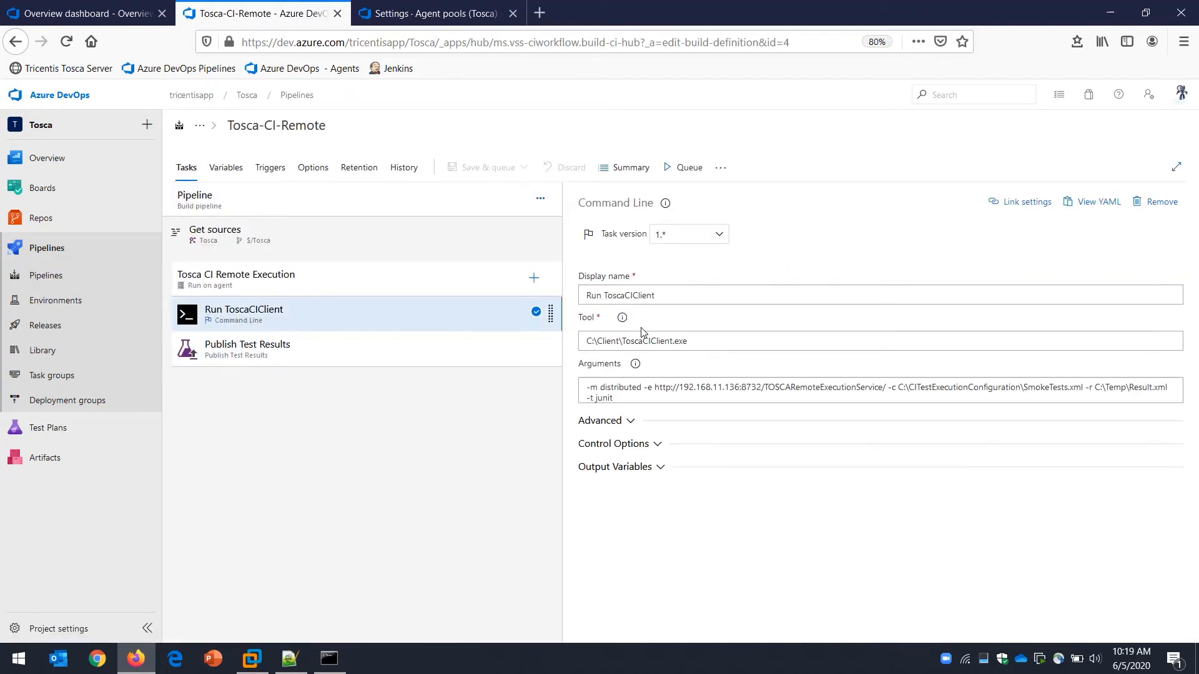
left_click_drag(688, 343, 581, 342)
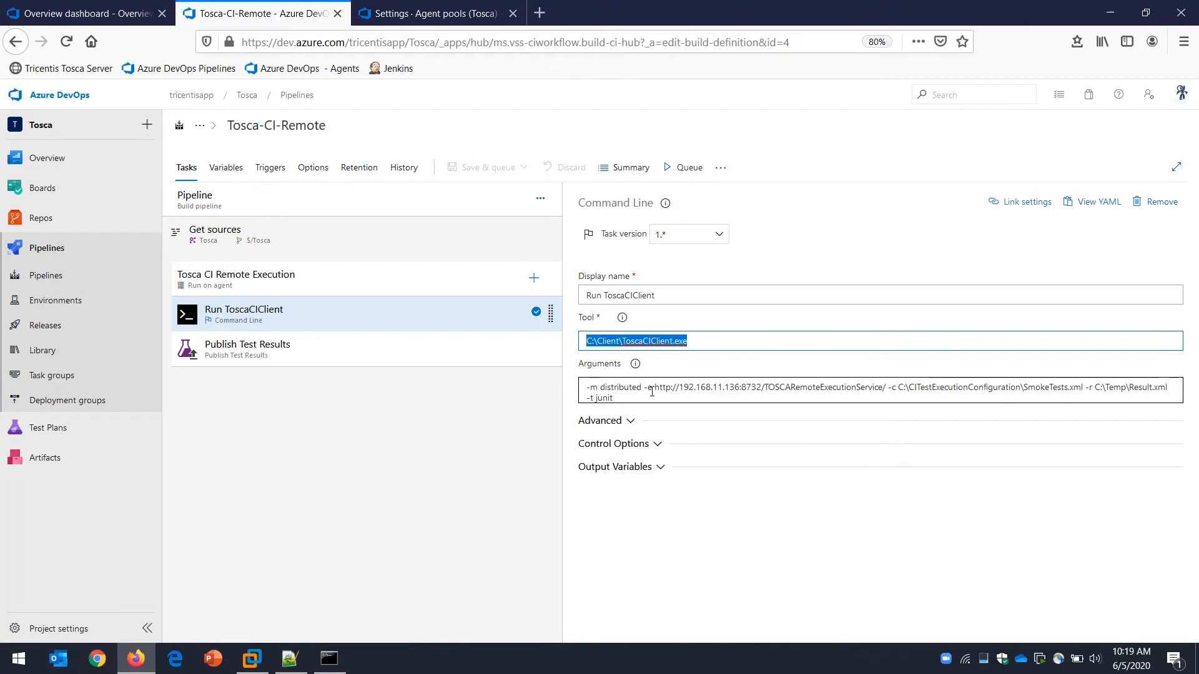
left_click_drag(1174, 398, 572, 382)
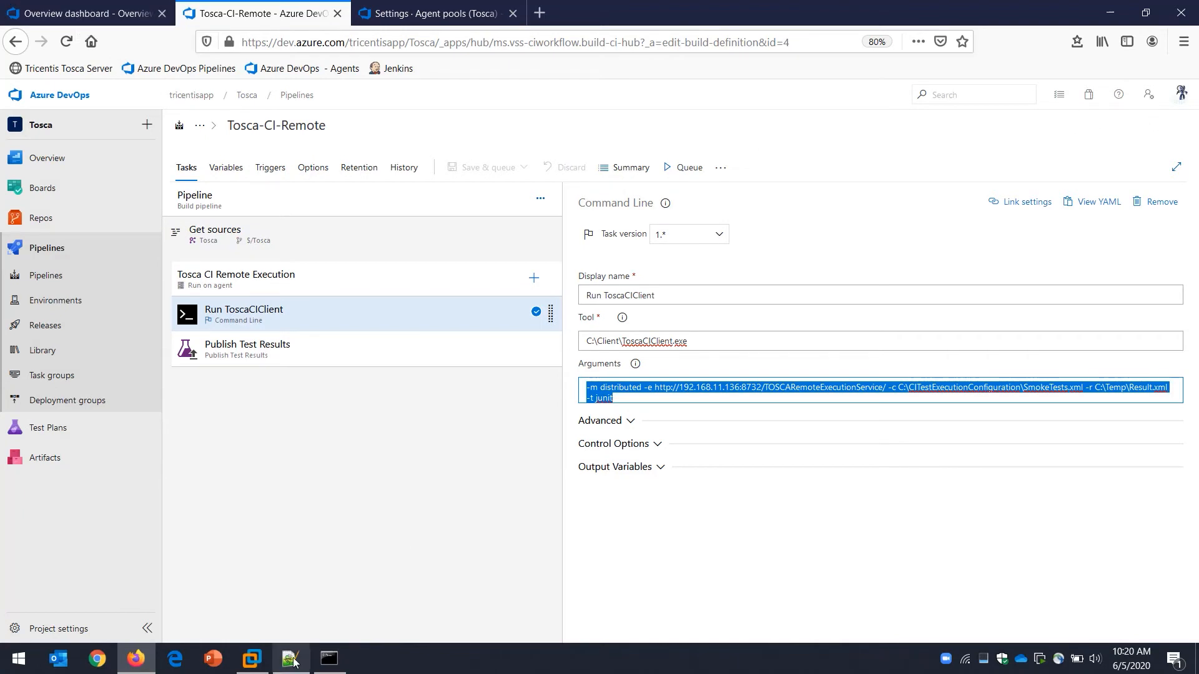
Switch to Tosca Commander in the virtual machine and examine the Continous Integration and Smoke Tests execution lists, including the ContinuousIntegration and ExecutionType properties
left_click(255, 660)
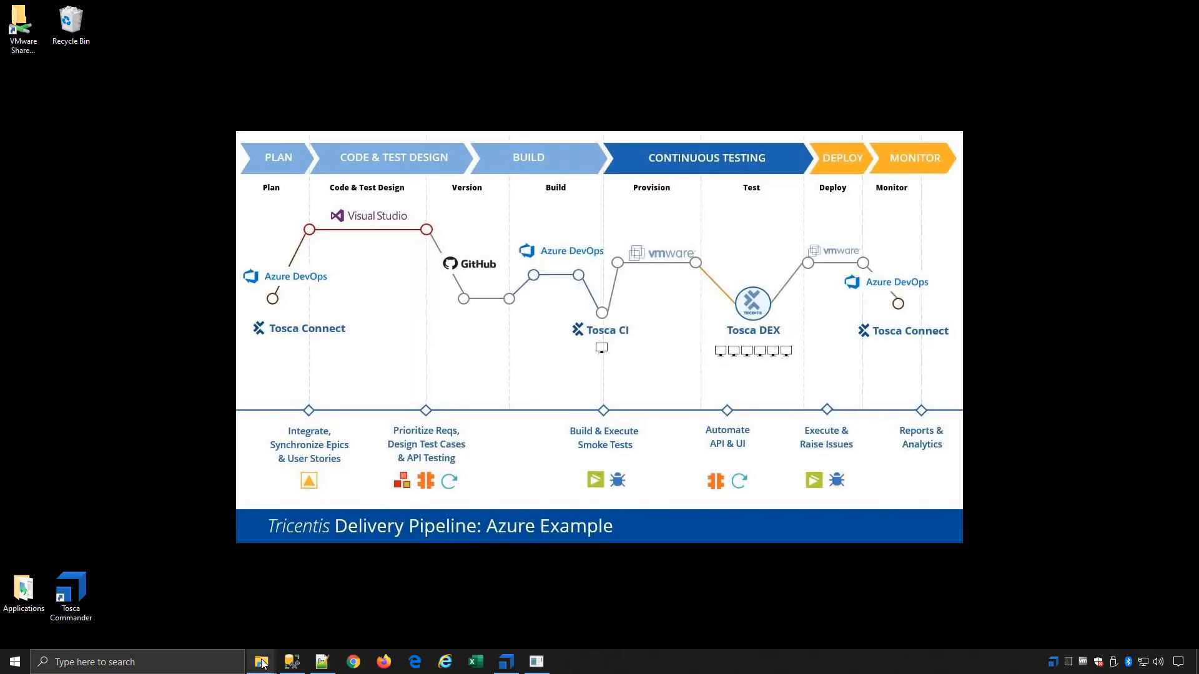
left_click(500, 663)
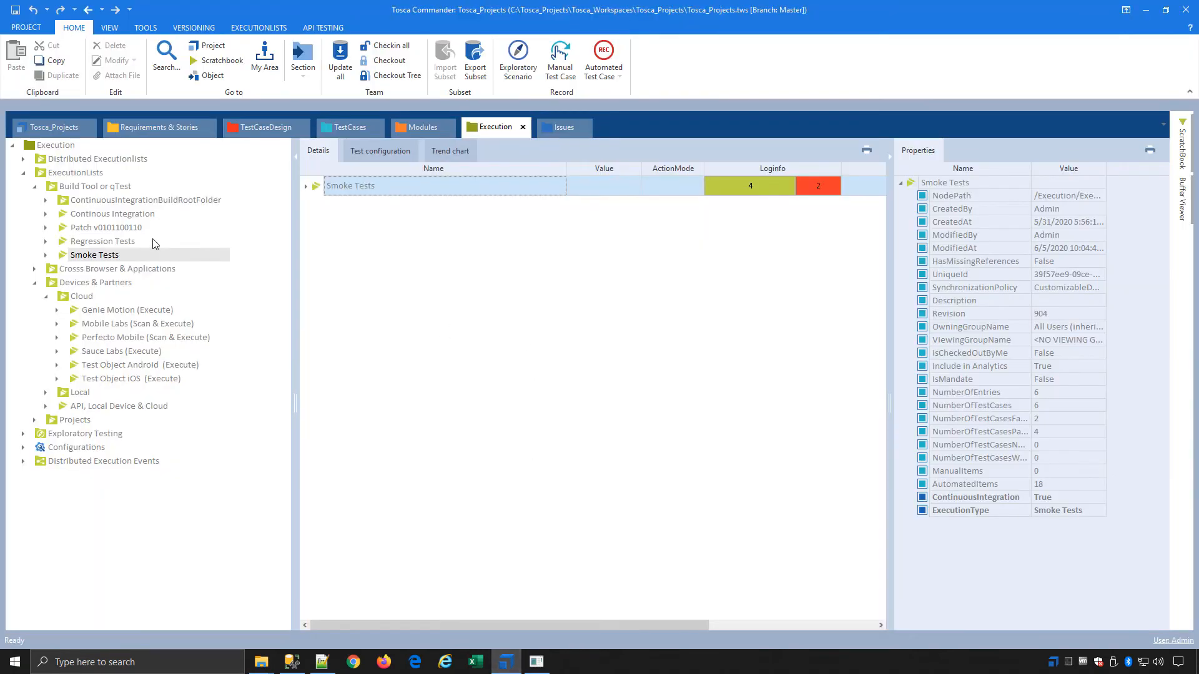
left_click(141, 216)
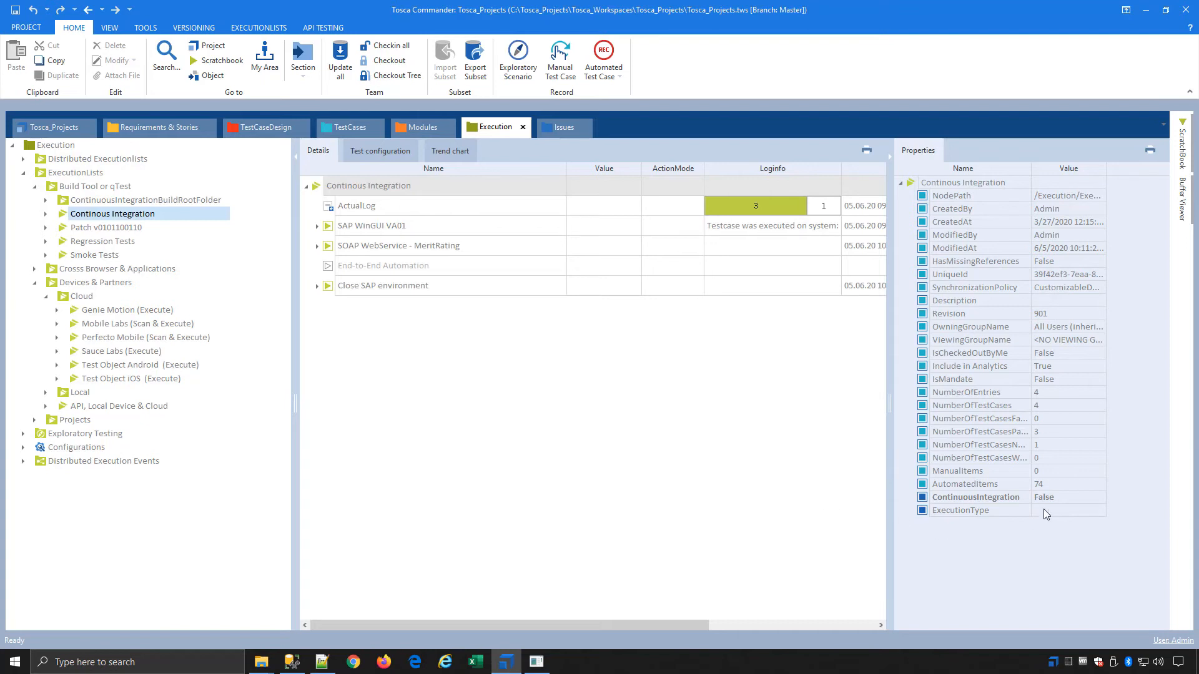
left_click(87, 256)
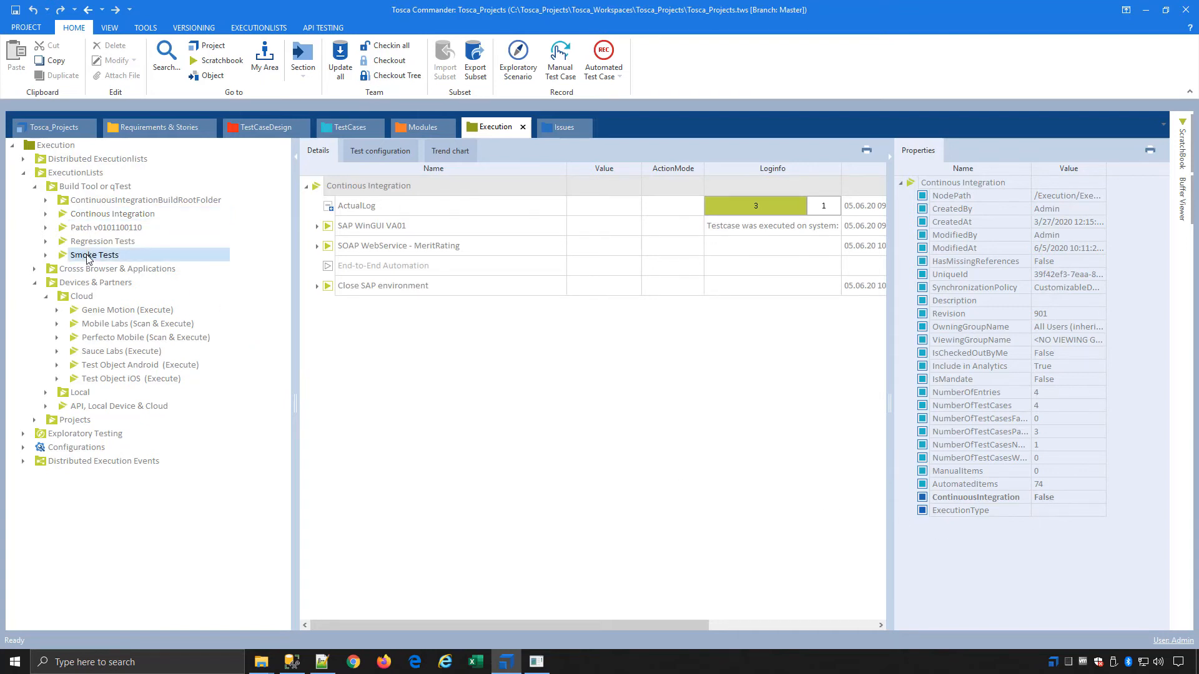
left_click(993, 498)
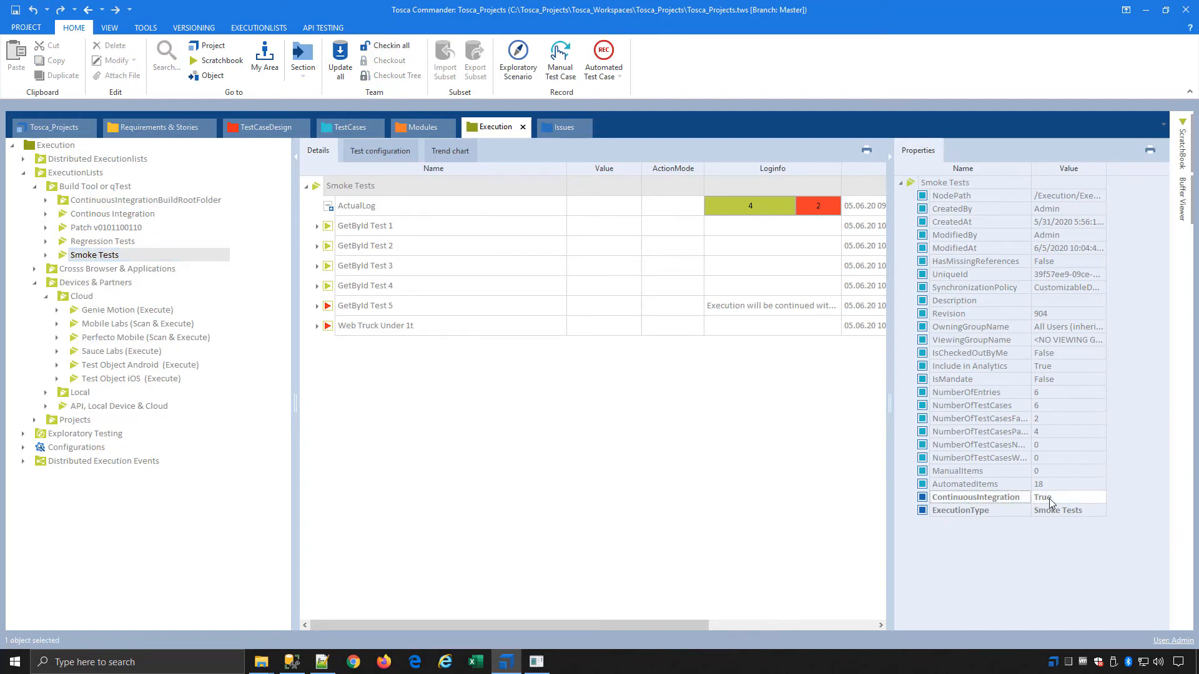
left_click(991, 509)
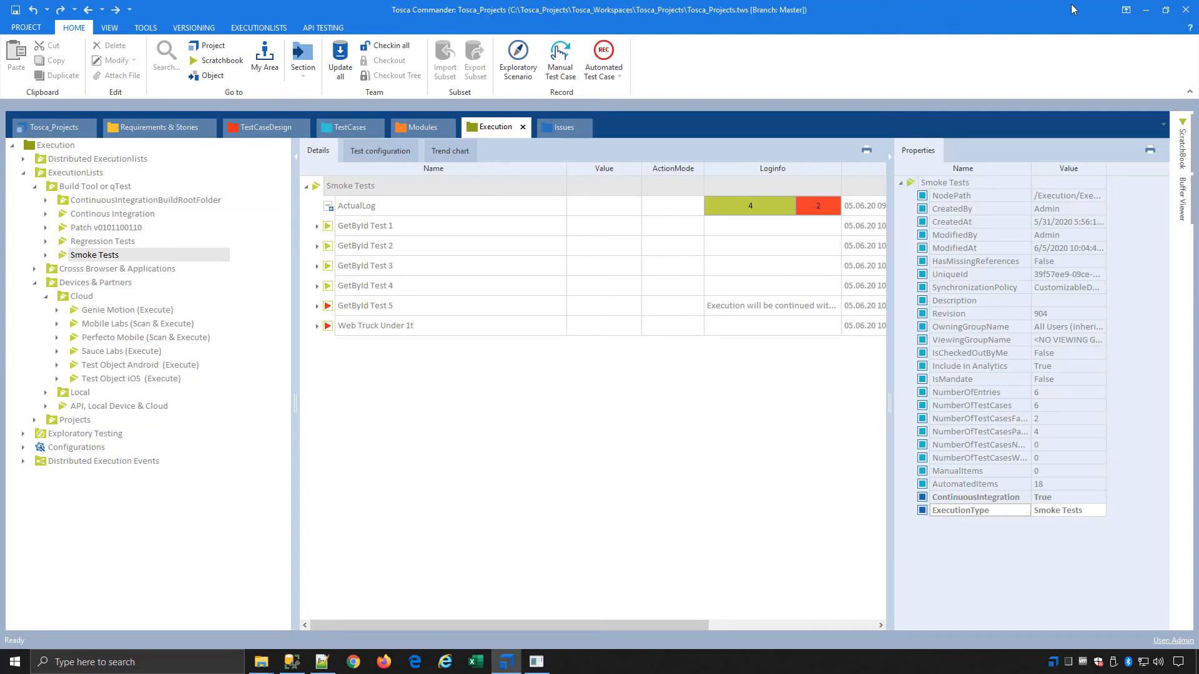
Minimize Tosca Commander, check the ToscaCIRemoteExecutionService console, and leave the virtual machine for Azure DevOps in Firefox
left_click(1143, 10)
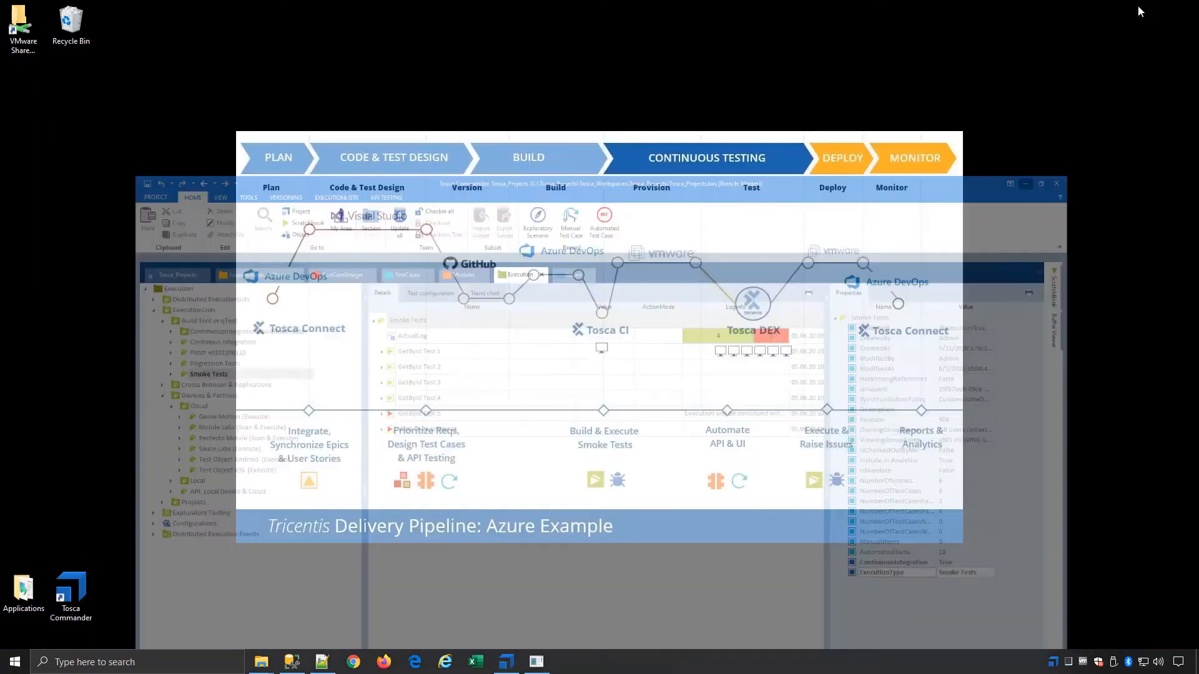
left_click(536, 661)
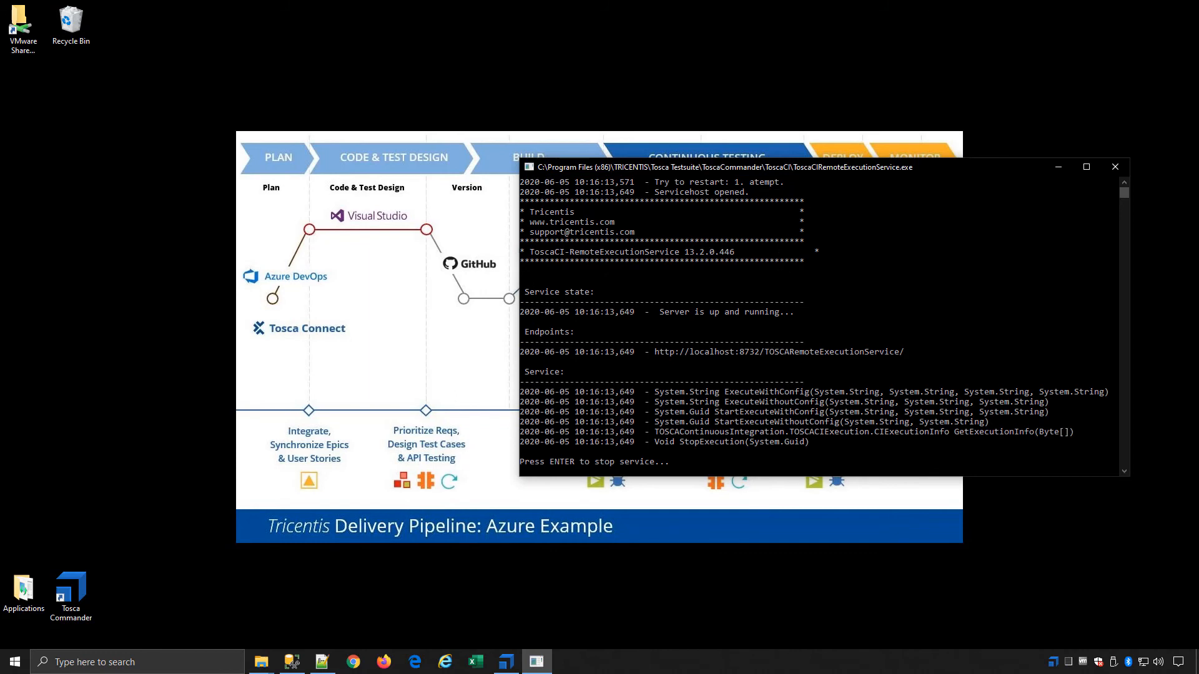
mouse_move(924, 5)
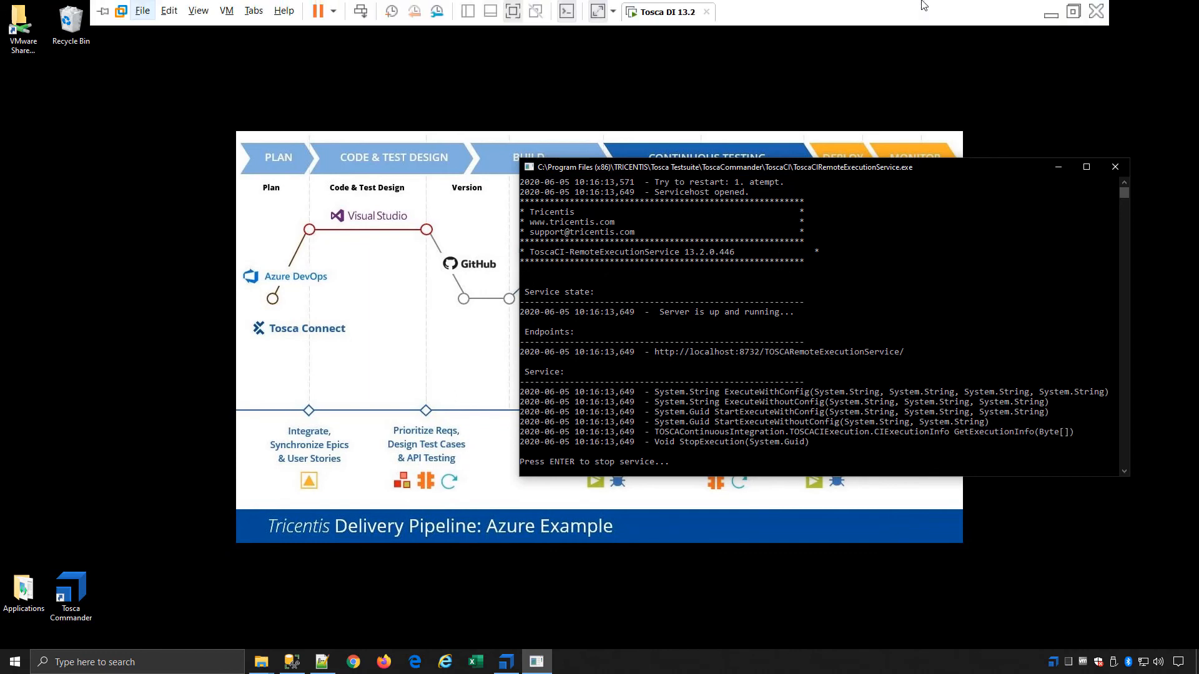
left_click(1051, 14)
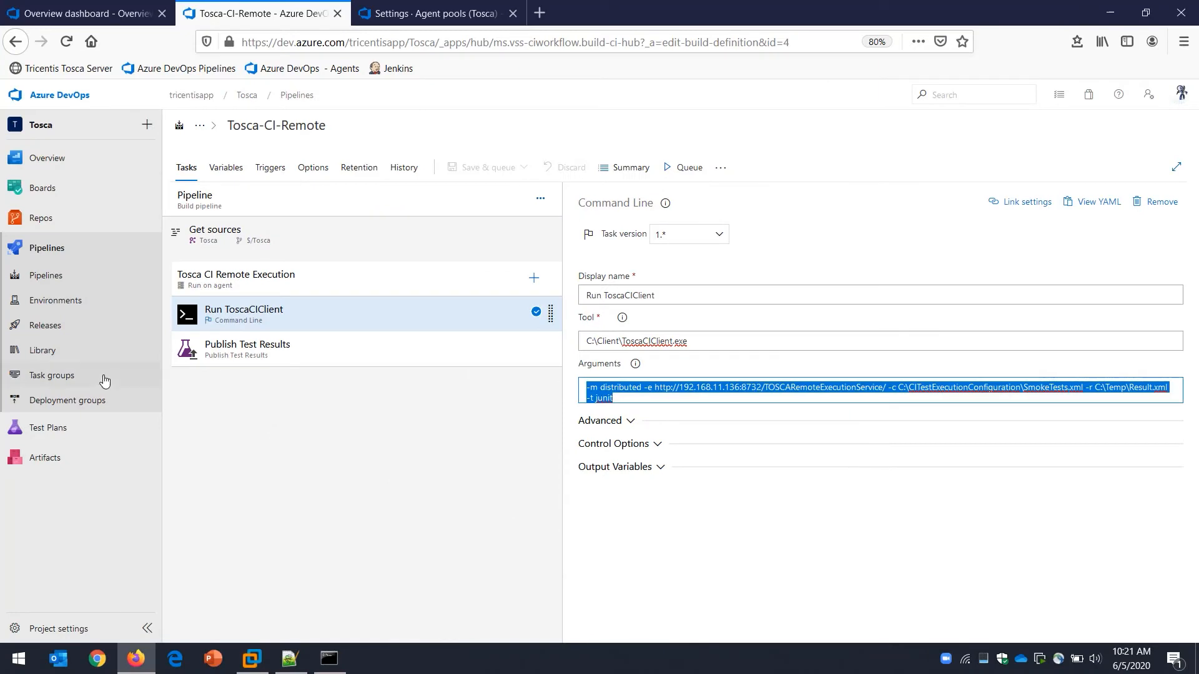
Queue a run of Tosca-CI-Remote on the ADO to Tosca agent pool and open its Tosca CI Remote Execution job
left_click(684, 167)
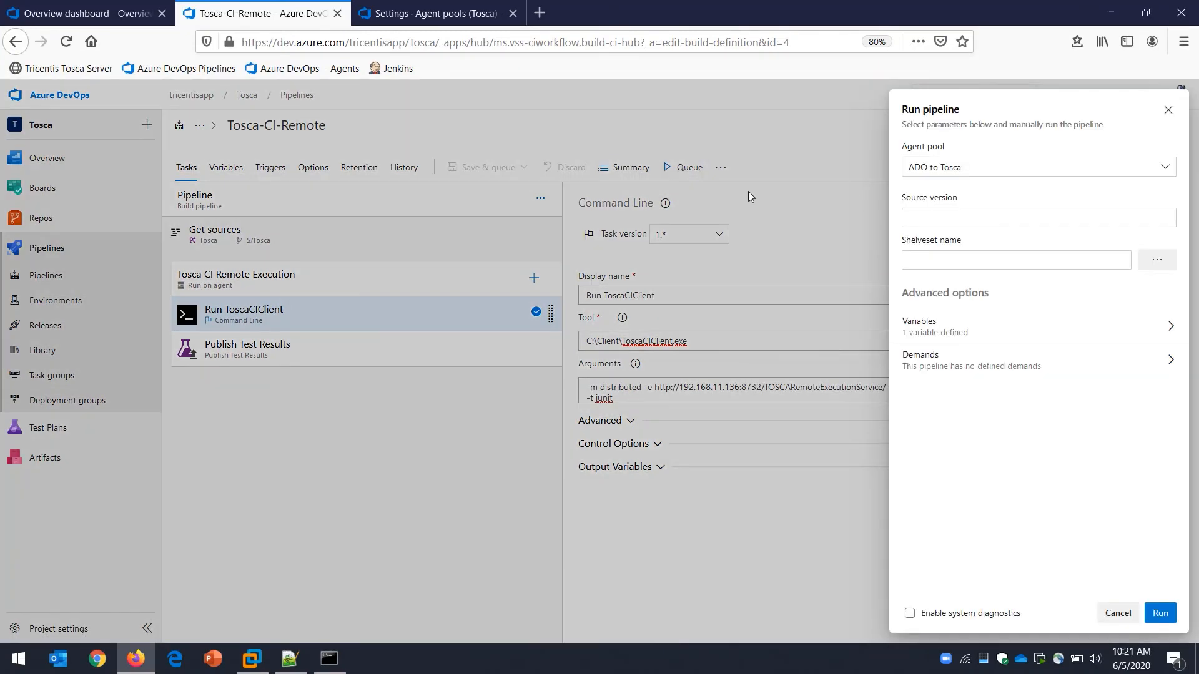
left_click(1160, 612)
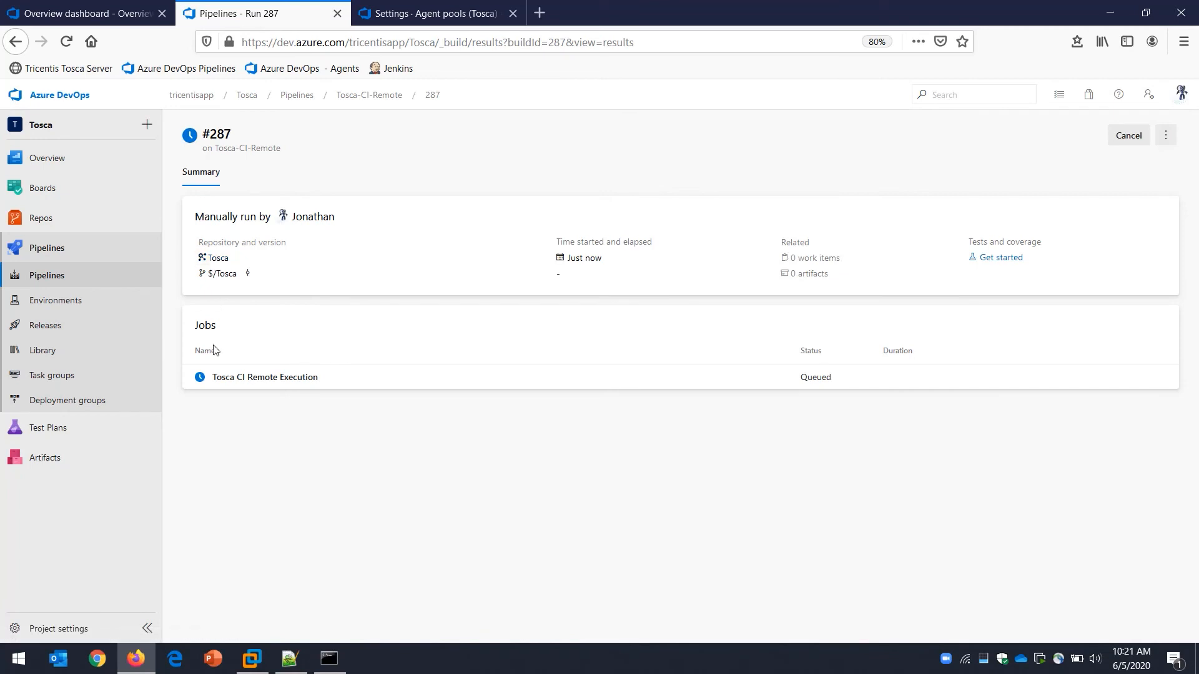
left_click(215, 378)
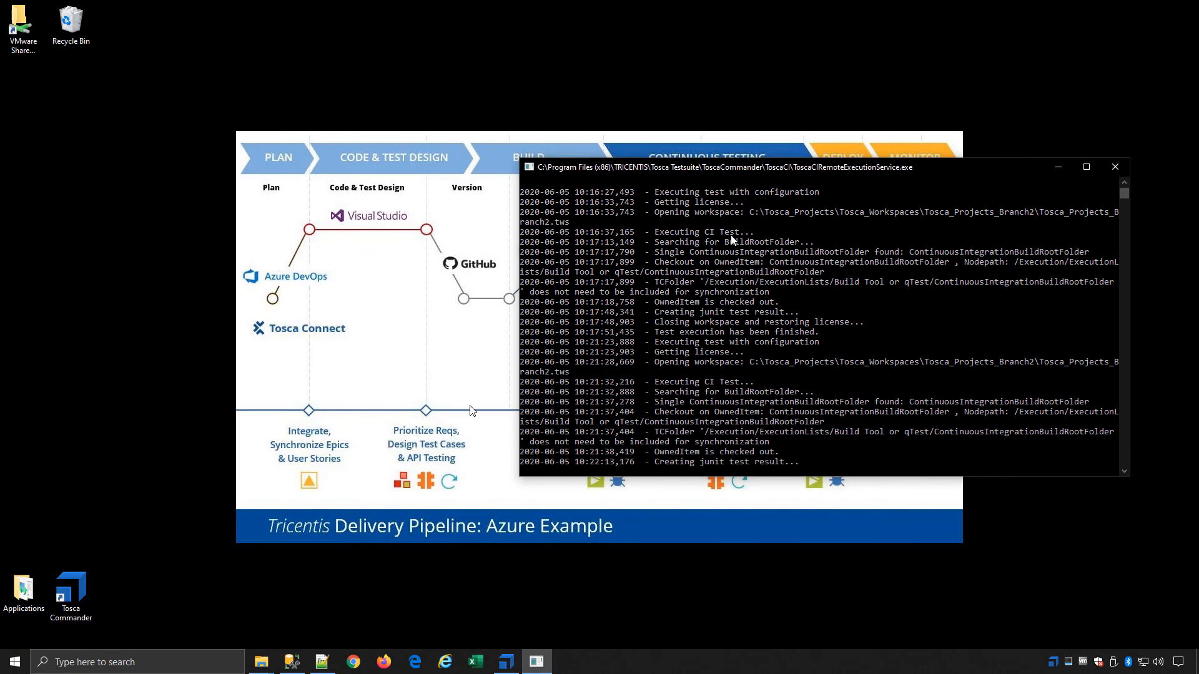
Minimize the remote execution service console and open the ContinuousIntegrationBuildRootFolder in Tosca Commander
left_click(1055, 170)
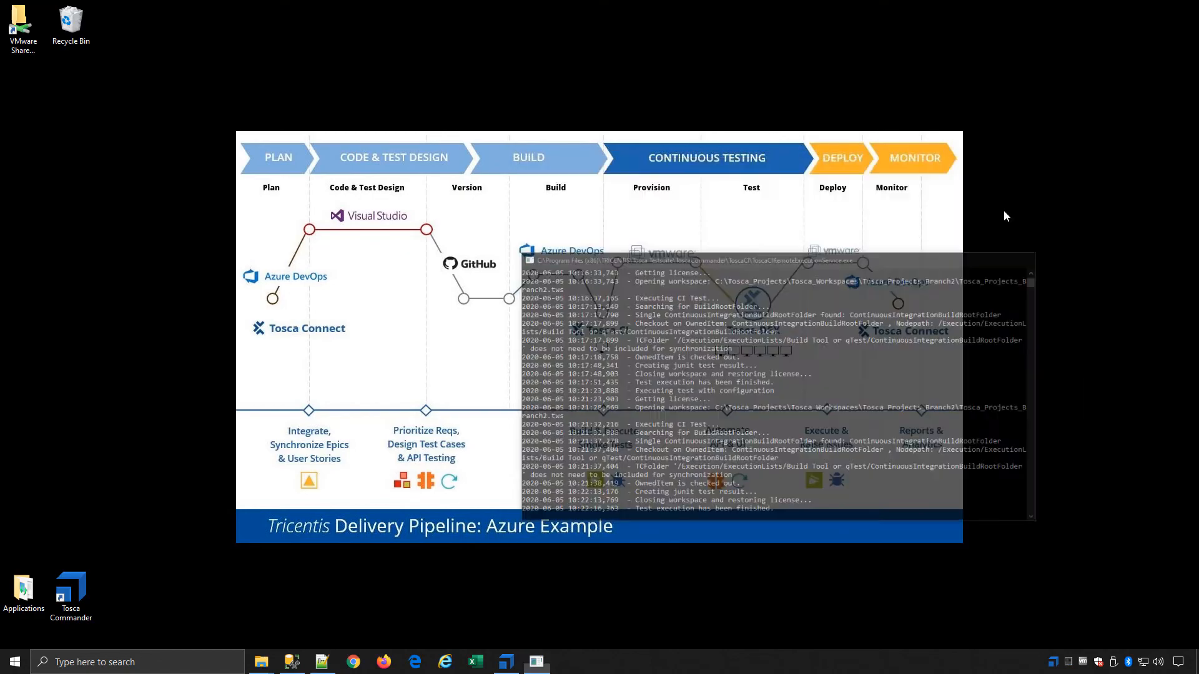
left_click(509, 661)
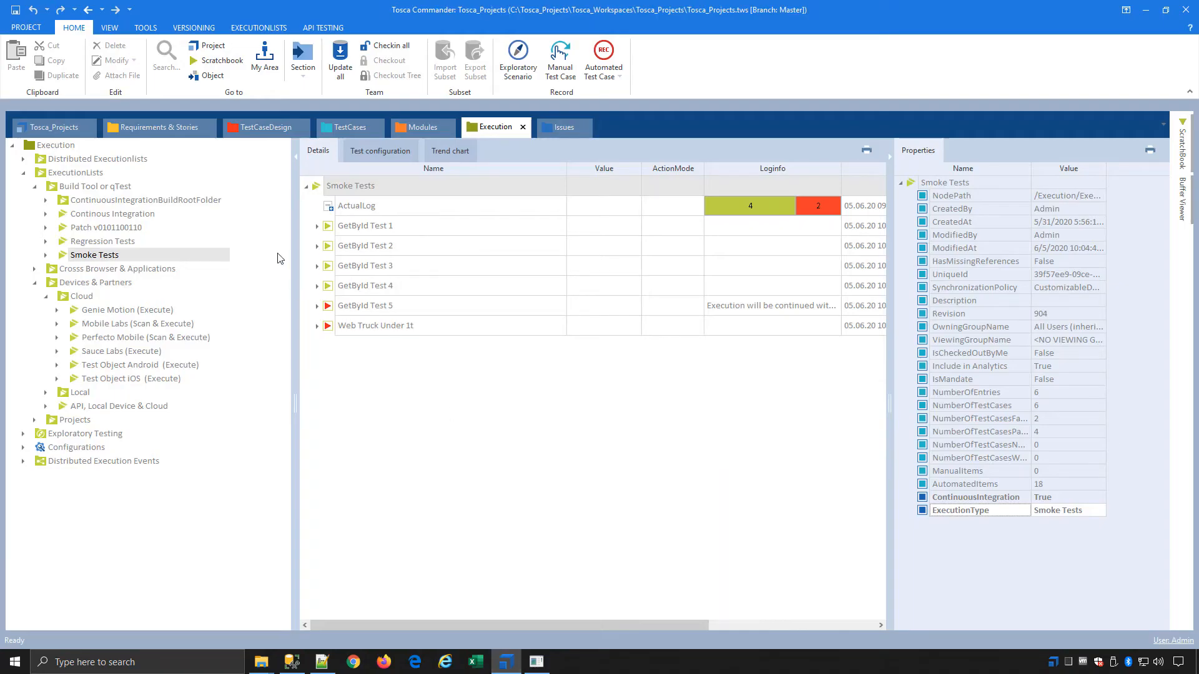
left_click(102, 202)
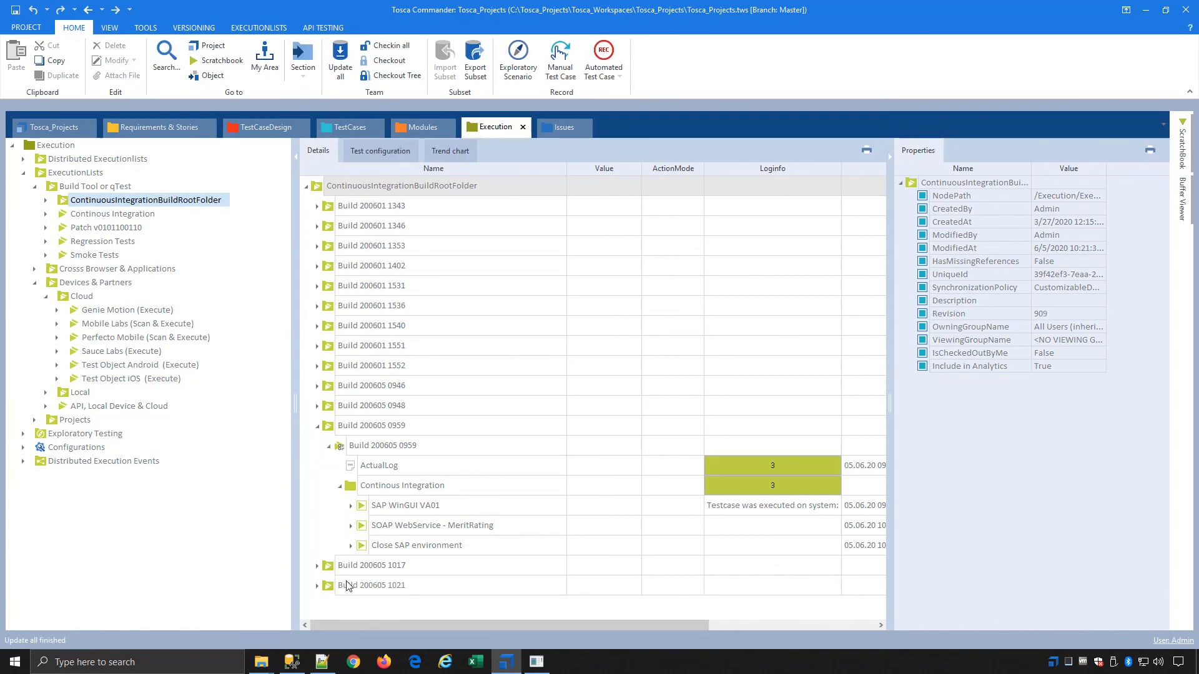
left_click(317, 427)
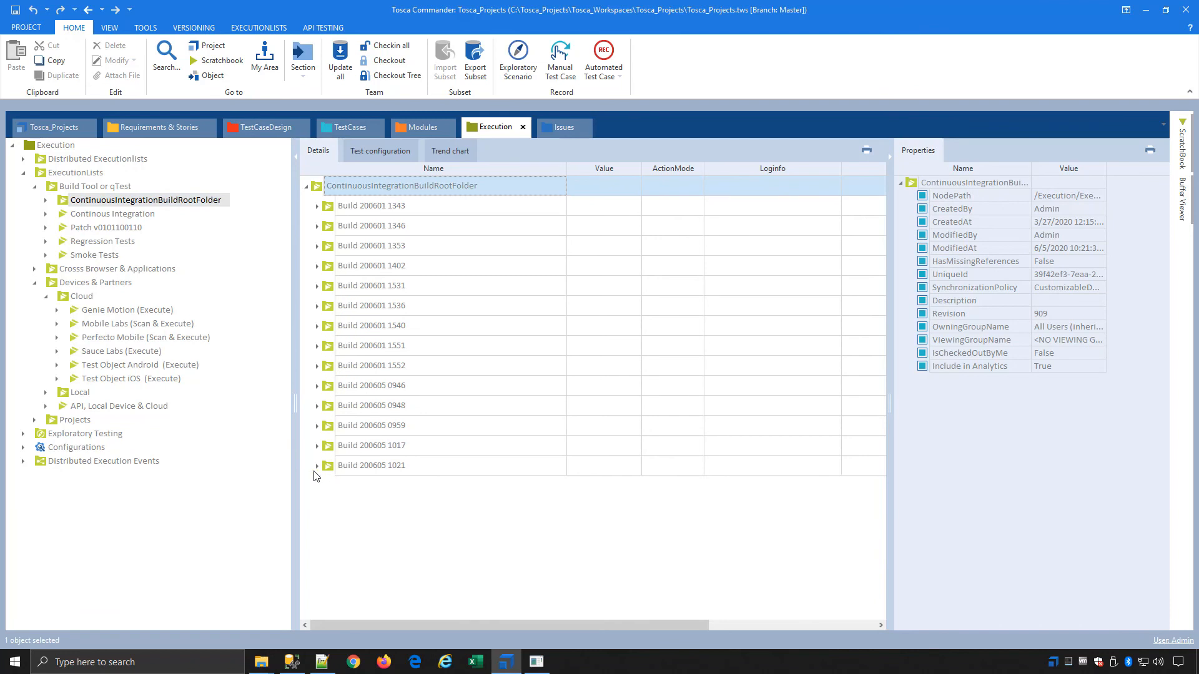
left_click(317, 466)
left_click(328, 487)
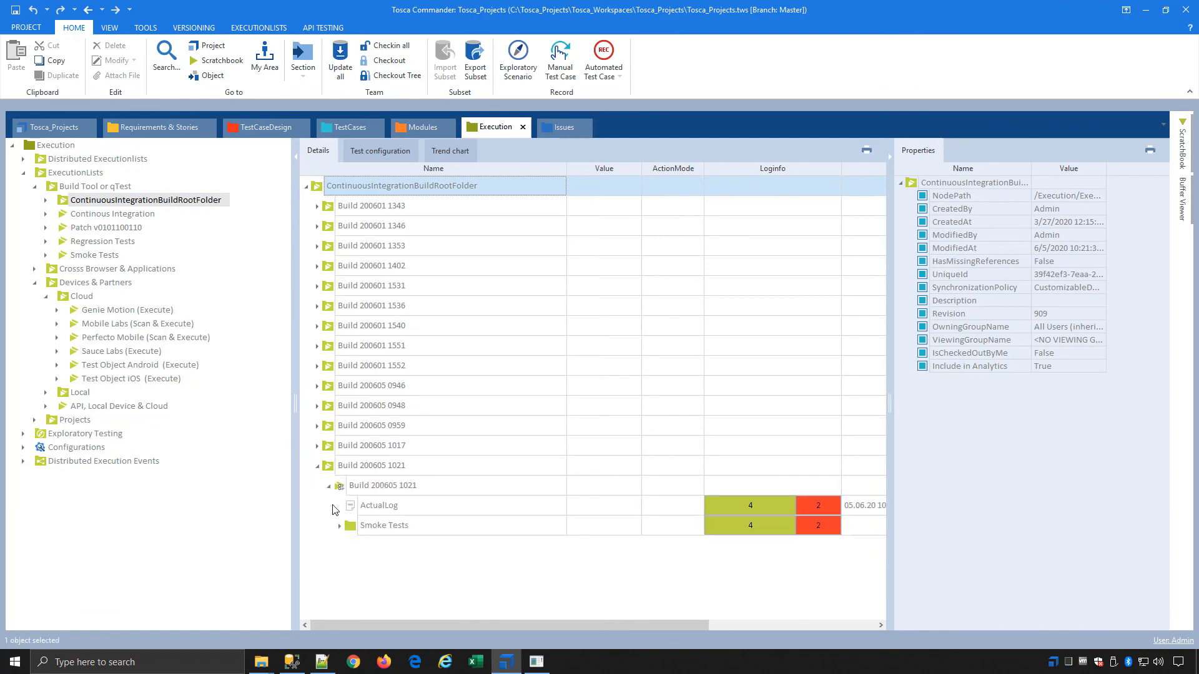
left_click(339, 527)
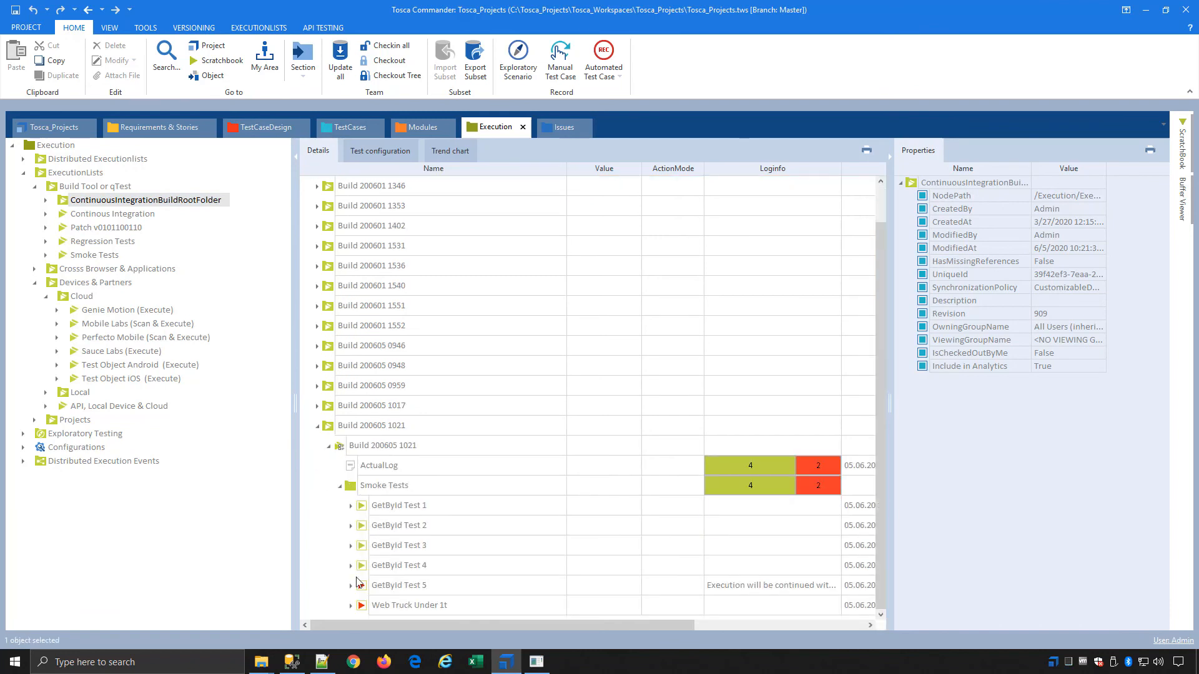
left_click(352, 585)
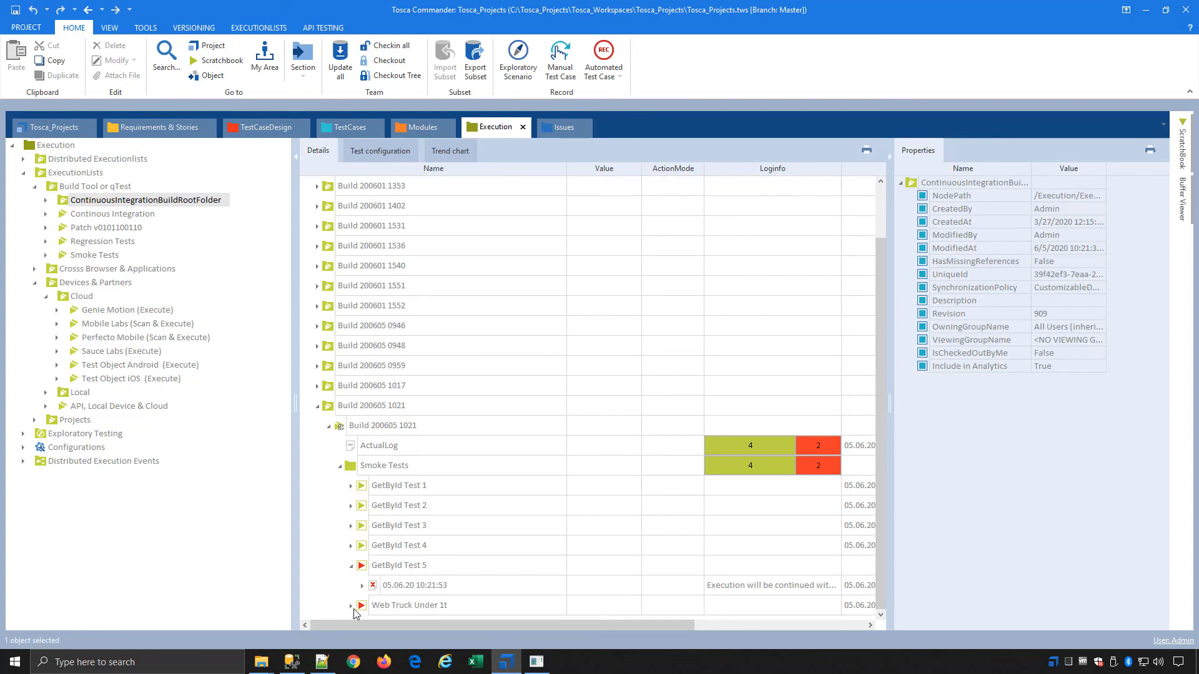
left_click(352, 606)
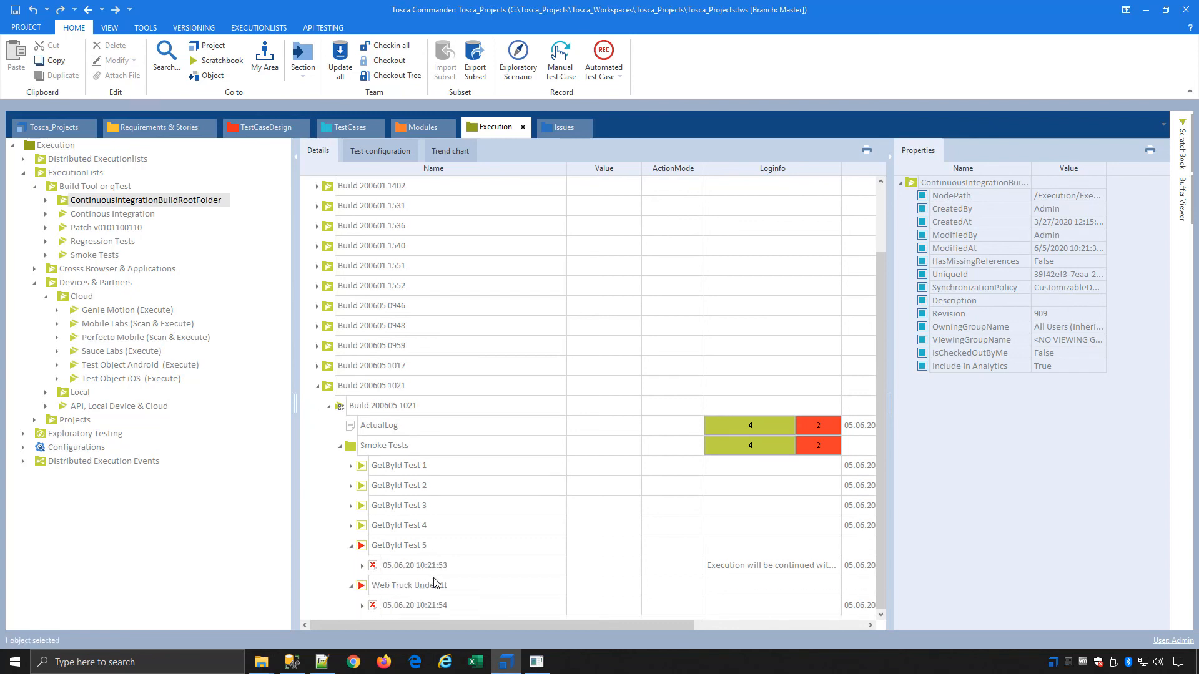
Minimize Tosca Commander, leave the virtual machine, and examine the Publish Test Results log of run #287 in Firefox
left_click(1153, 10)
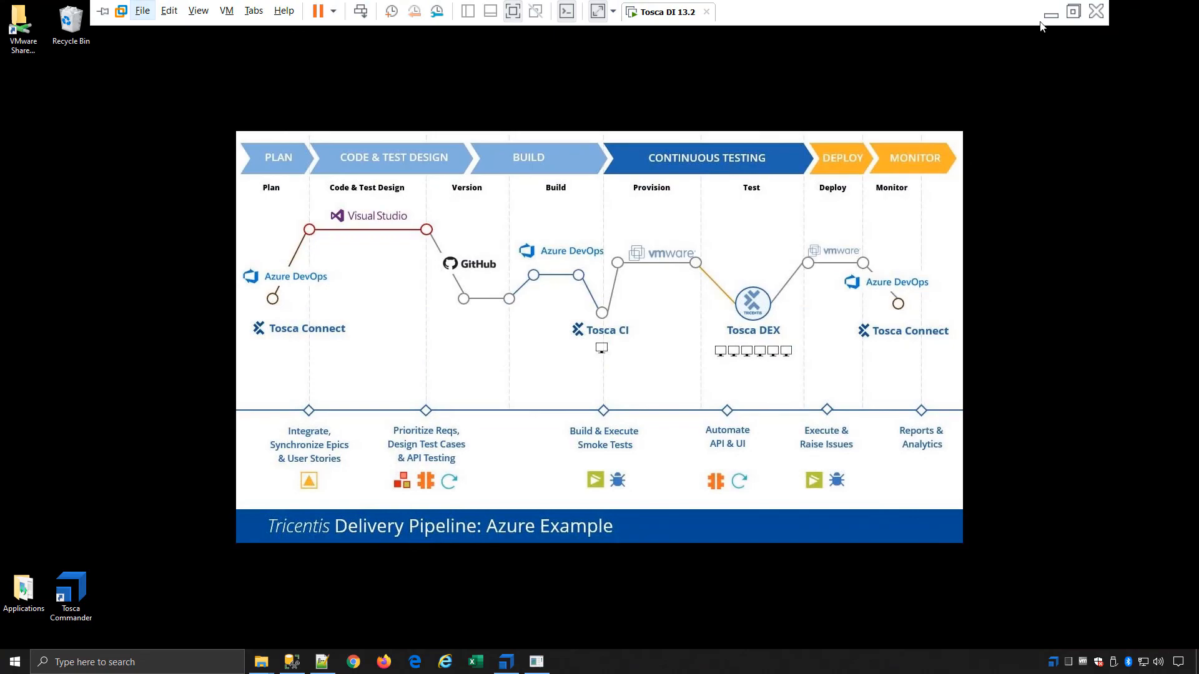
left_click(1046, 19)
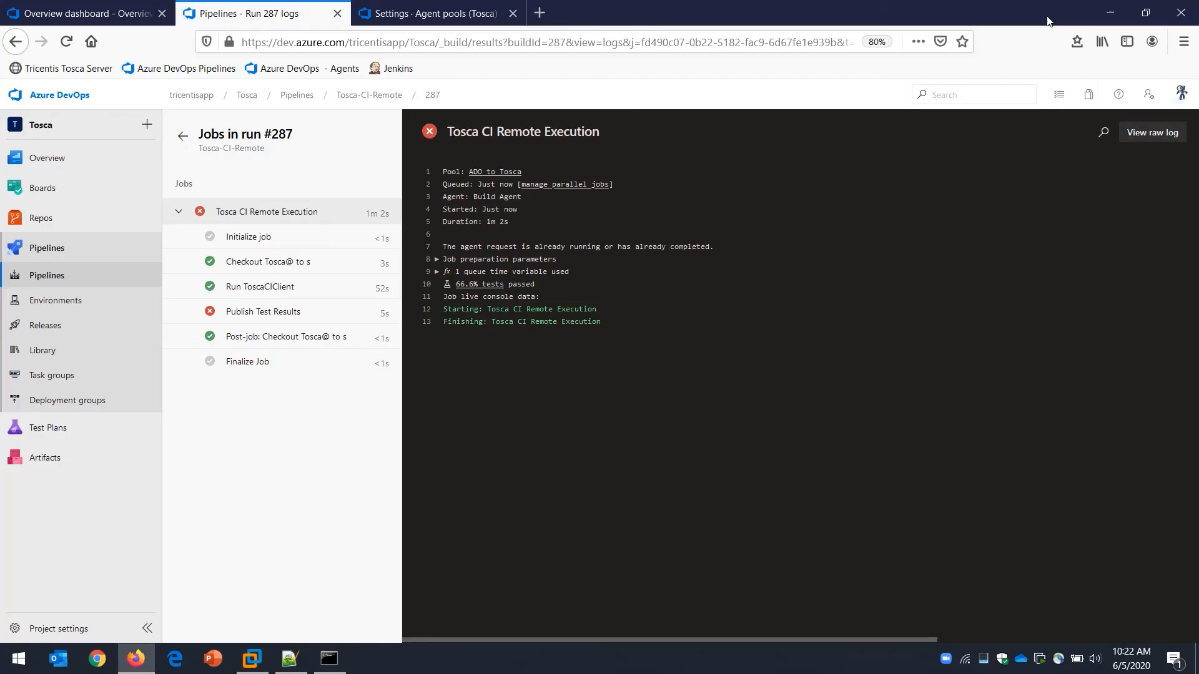
left_click(275, 319)
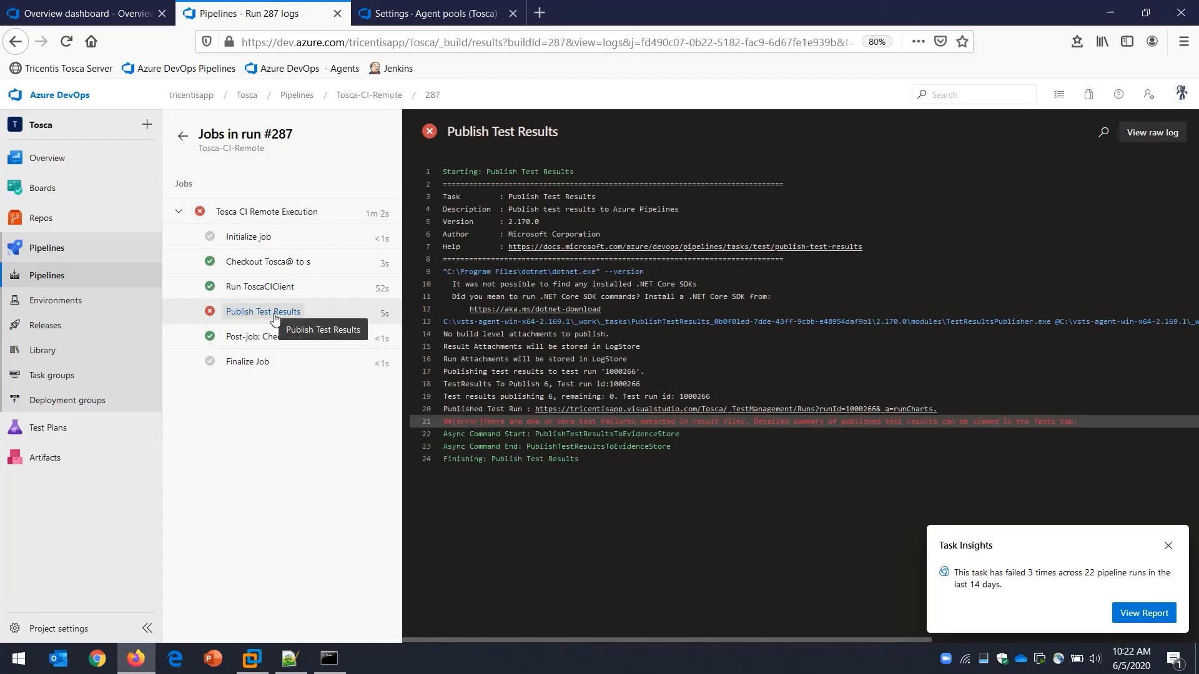
Open the test results of run #287 and examine the Web Truck Under 1t stack trace, highlighting the Insurance Sum's expected and actual values
left_click(184, 136)
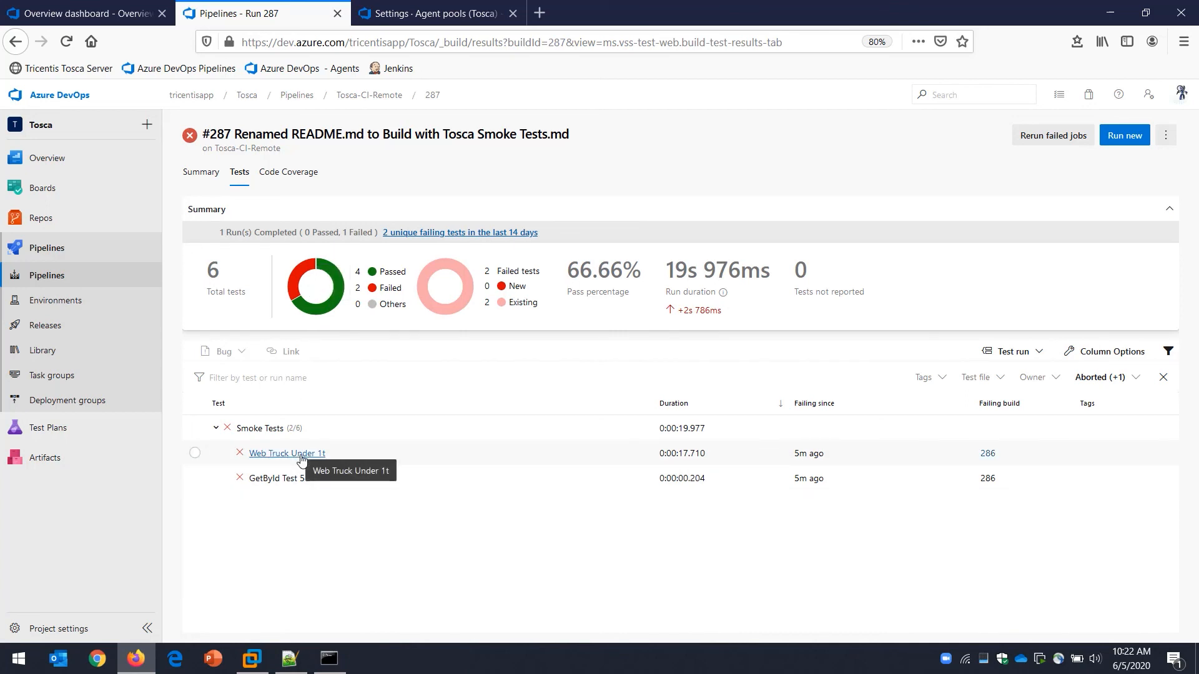
left_click(281, 457)
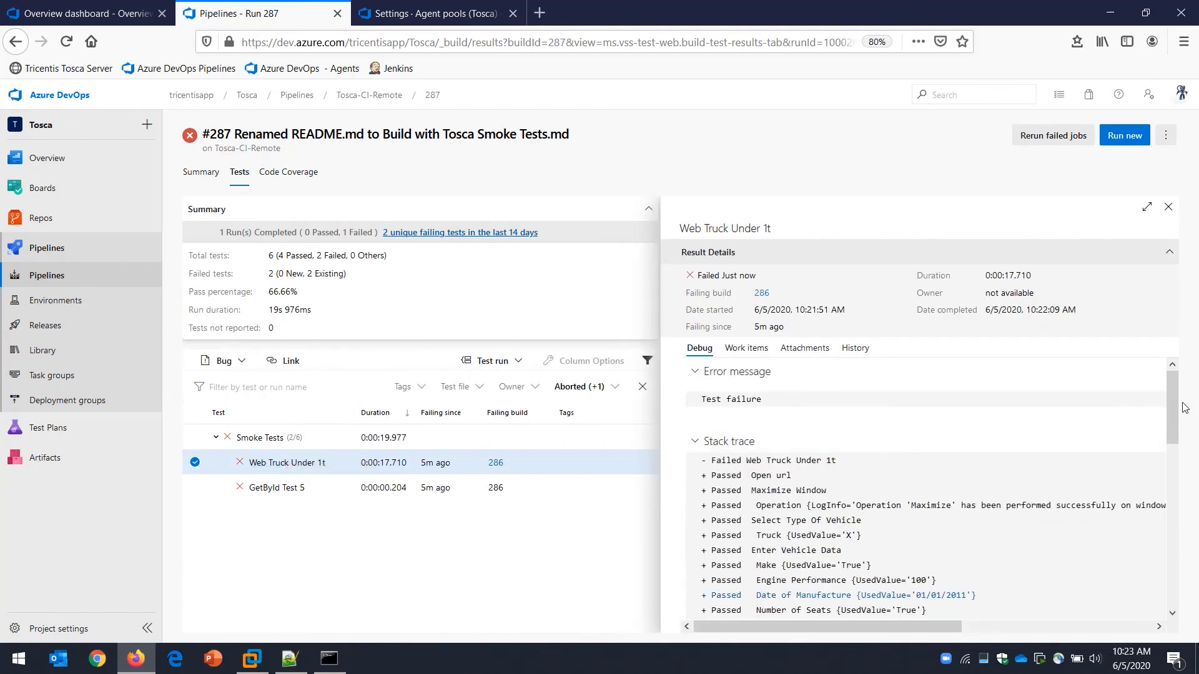
left_click_drag(1167, 402, 1161, 602)
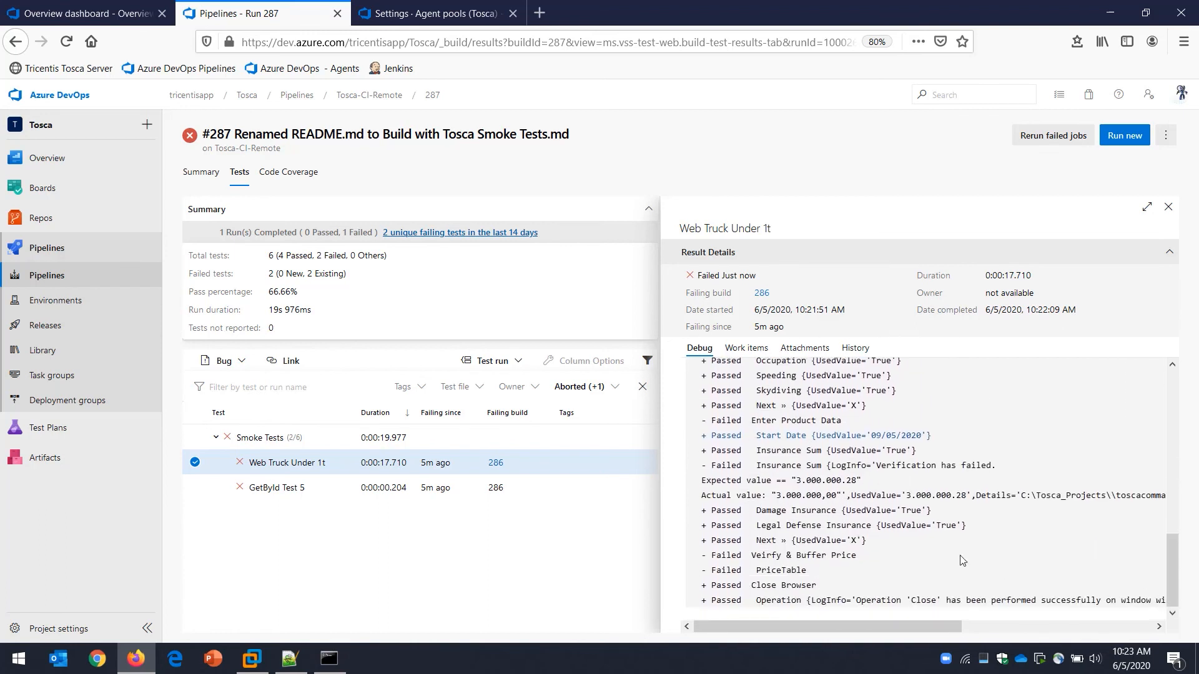
left_click_drag(703, 483, 1155, 499)
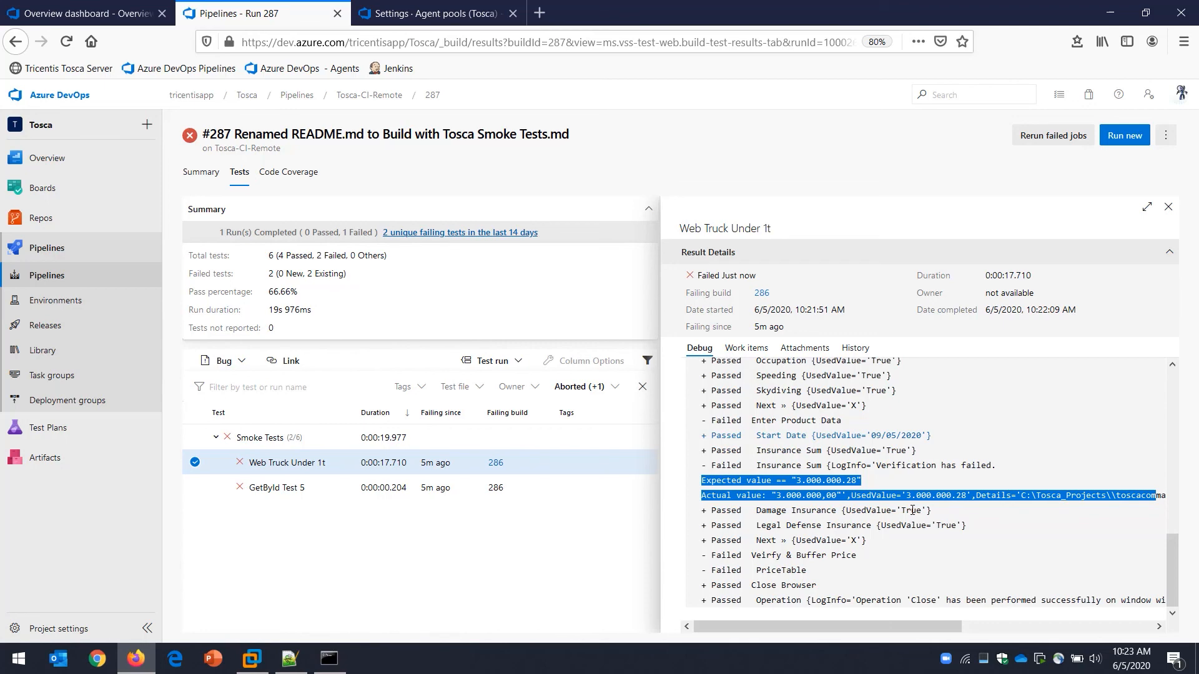
Examine the GetById Test 5 stack trace, highlighting the Name and Description verification lines, and minimize the browser
left_click(310, 486)
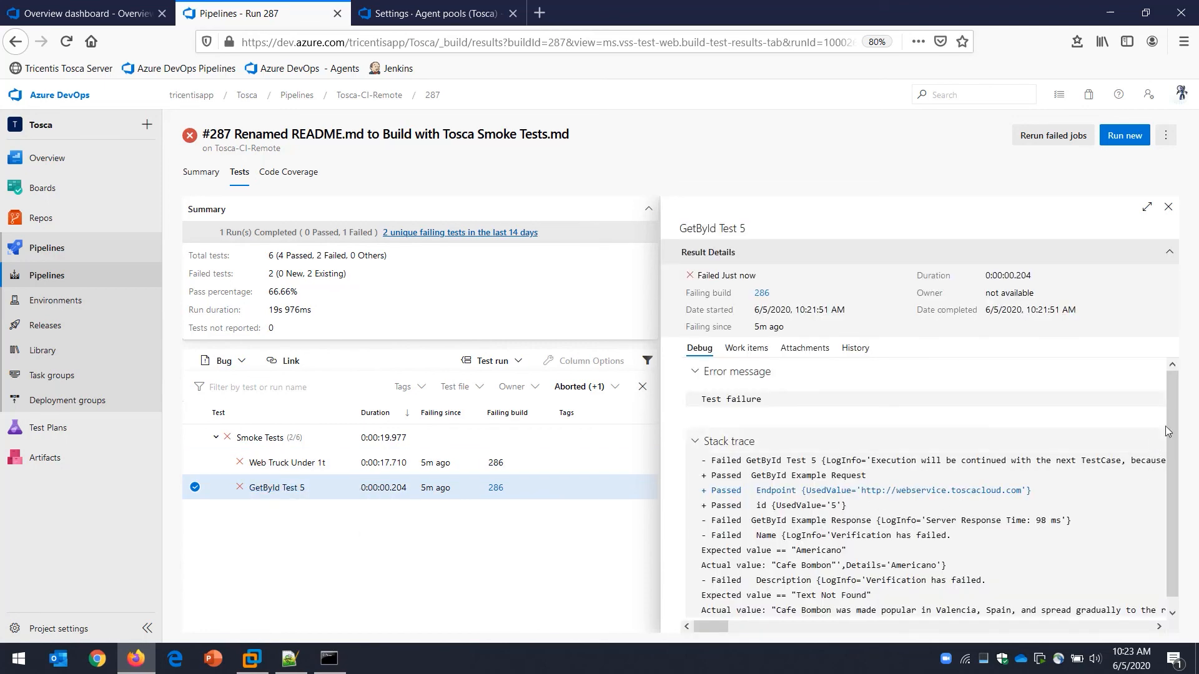
scroll(1165, 469, "down", 1)
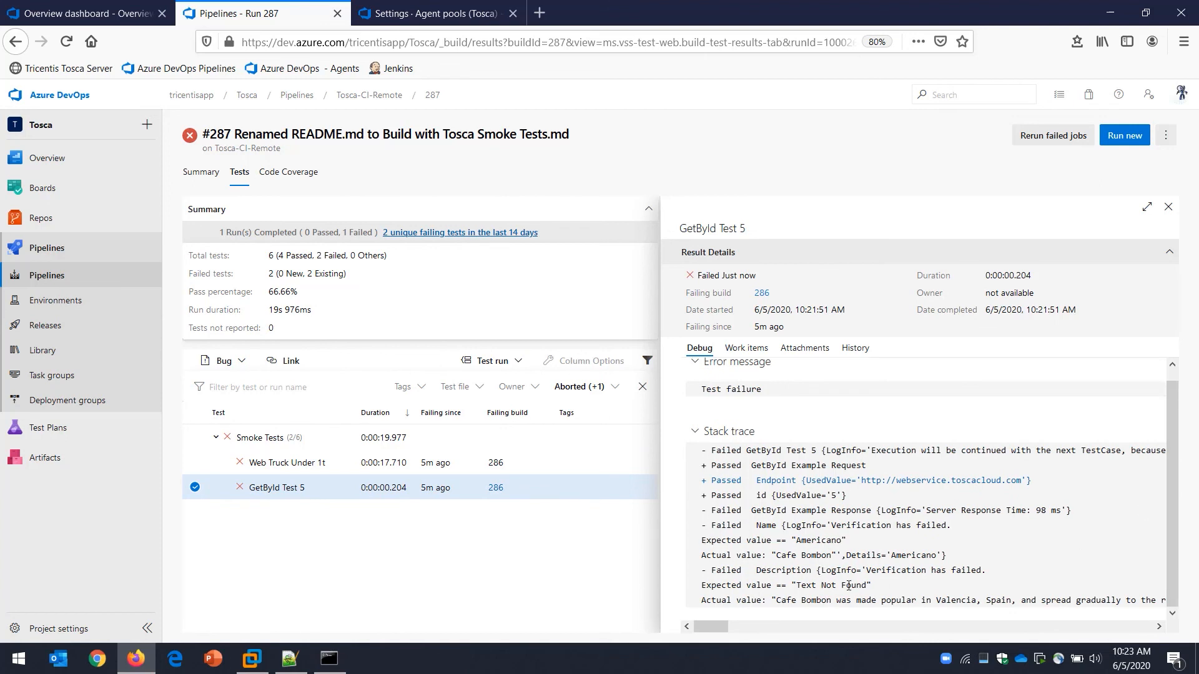
mouse_move(887, 588)
left_mouse_down()
mouse_move(819, 586)
mouse_move(690, 534)
left_mouse_up()
left_click(1107, 13)
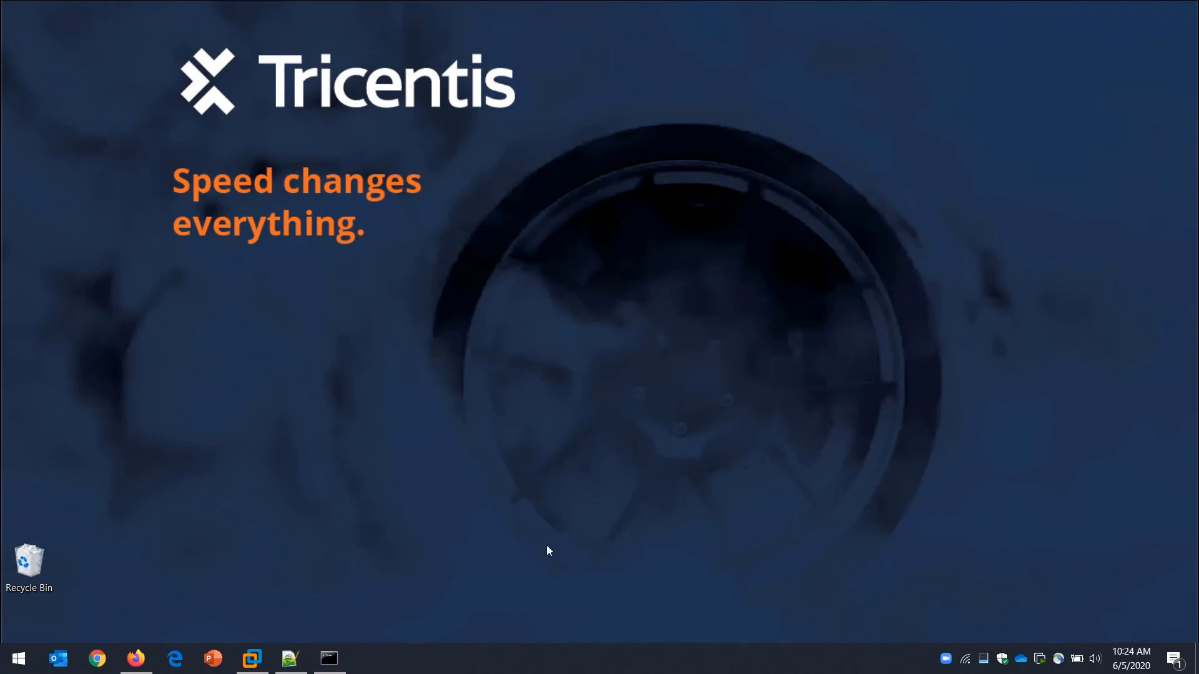